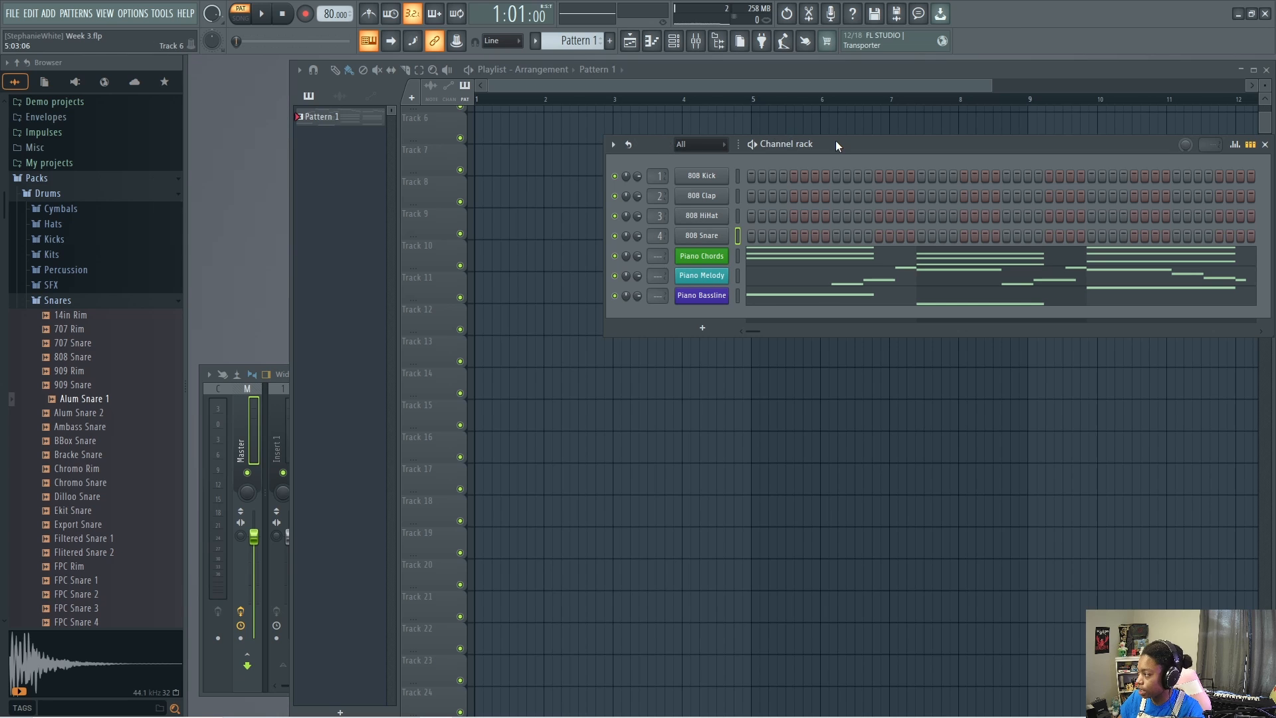
- Move the Channel rack further over toward the browser and collapse the Snares and Packs folders
drag(836, 141, 589, 134)
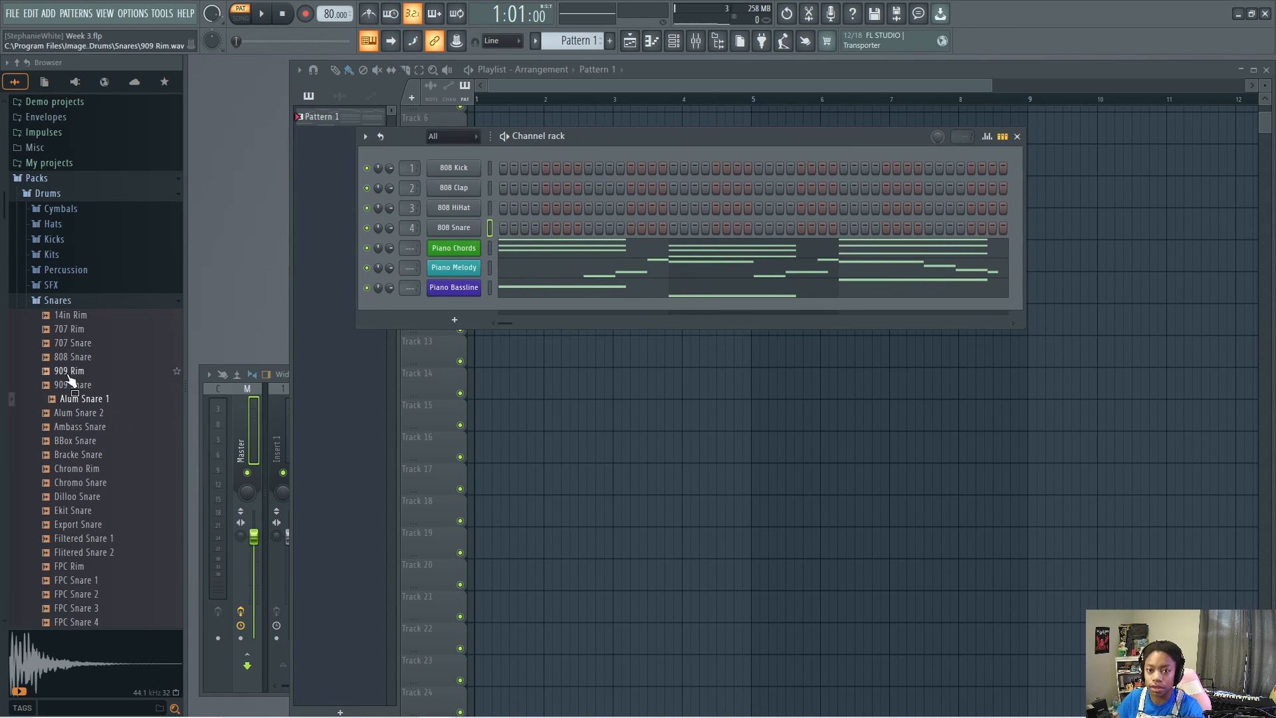
click(179, 302)
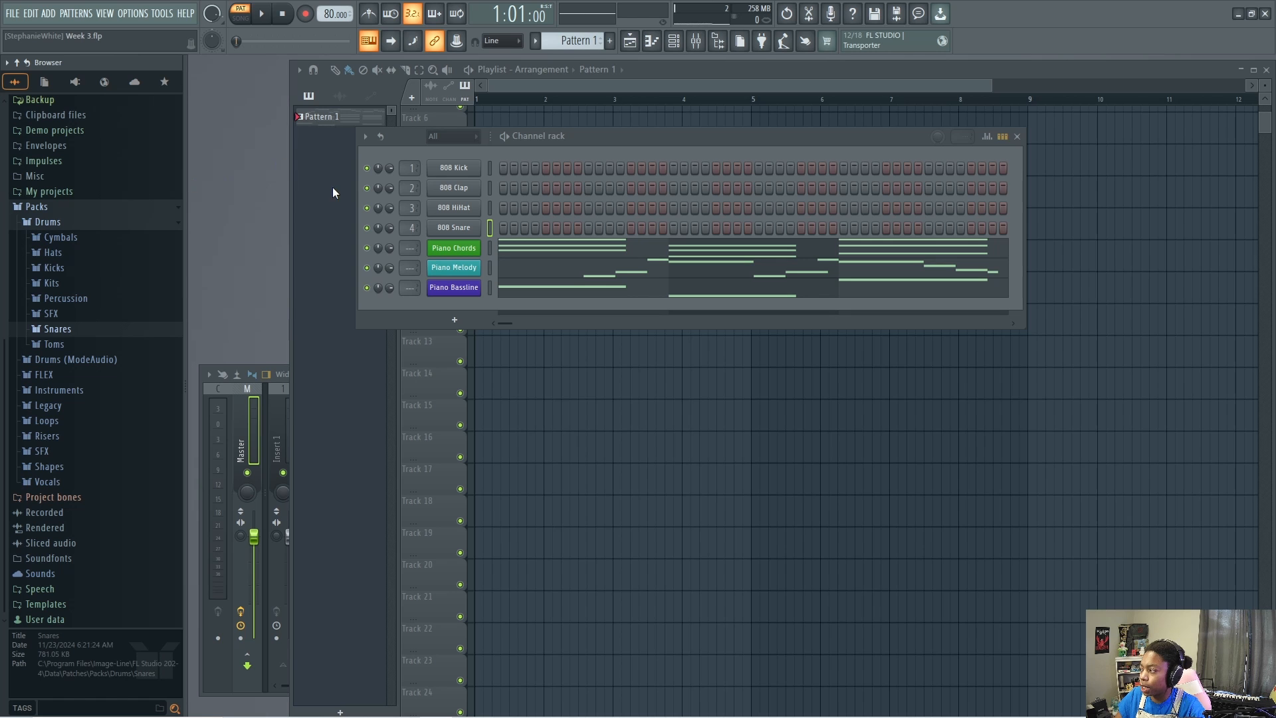
click(723, 45)
click(723, 45)
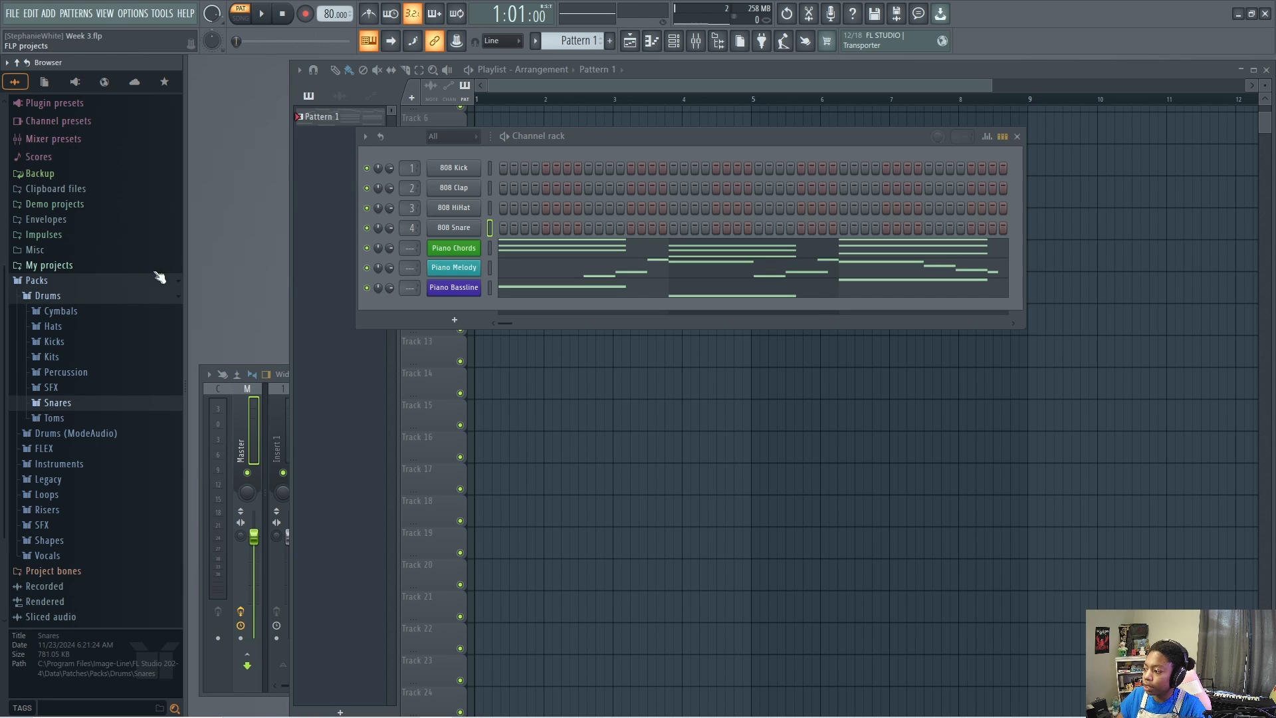
click(182, 282)
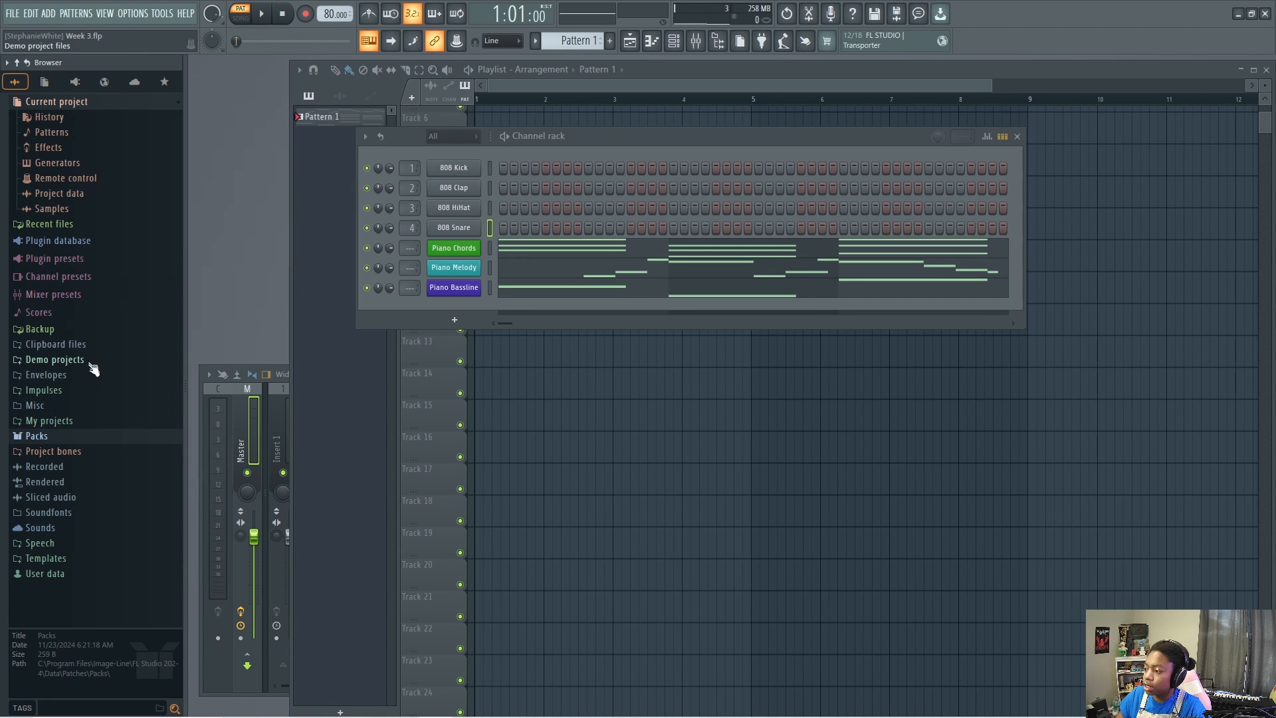
- Expand the Packs folder in the browser and open the Kicks samples under Drums
click(66, 443)
scroll(76, 442, down, 4)
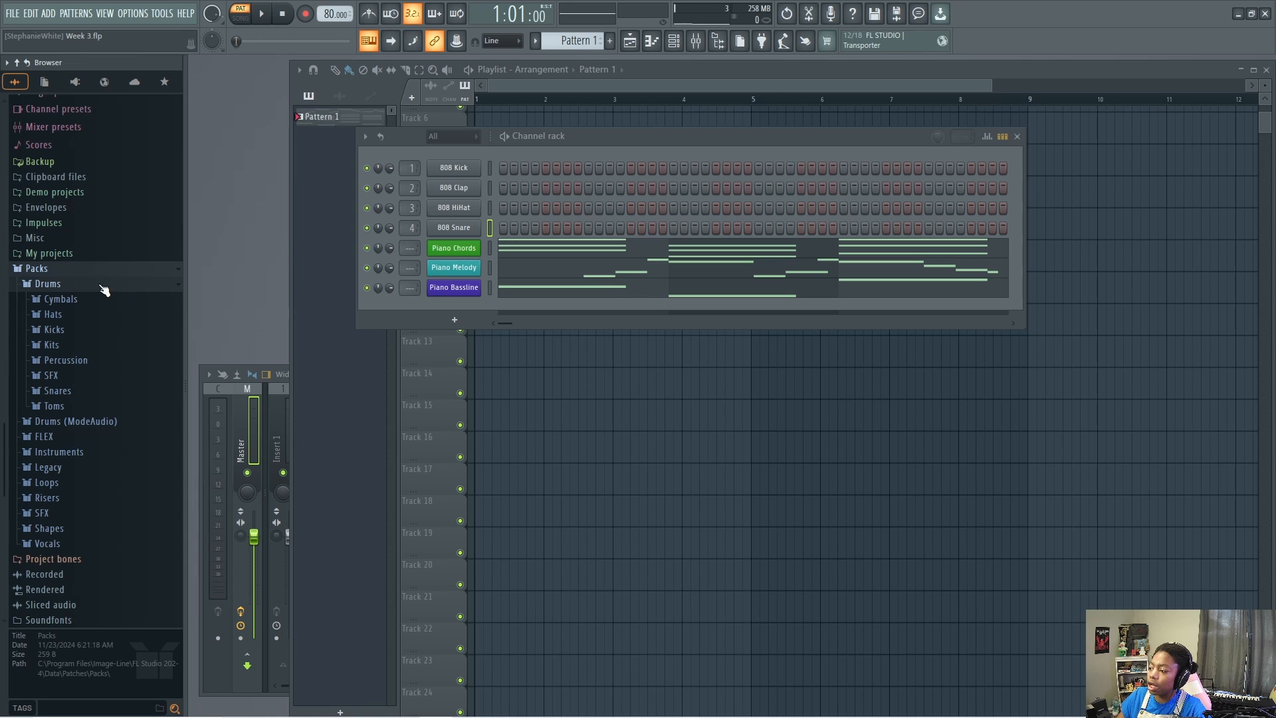
click(182, 285)
click(77, 345)
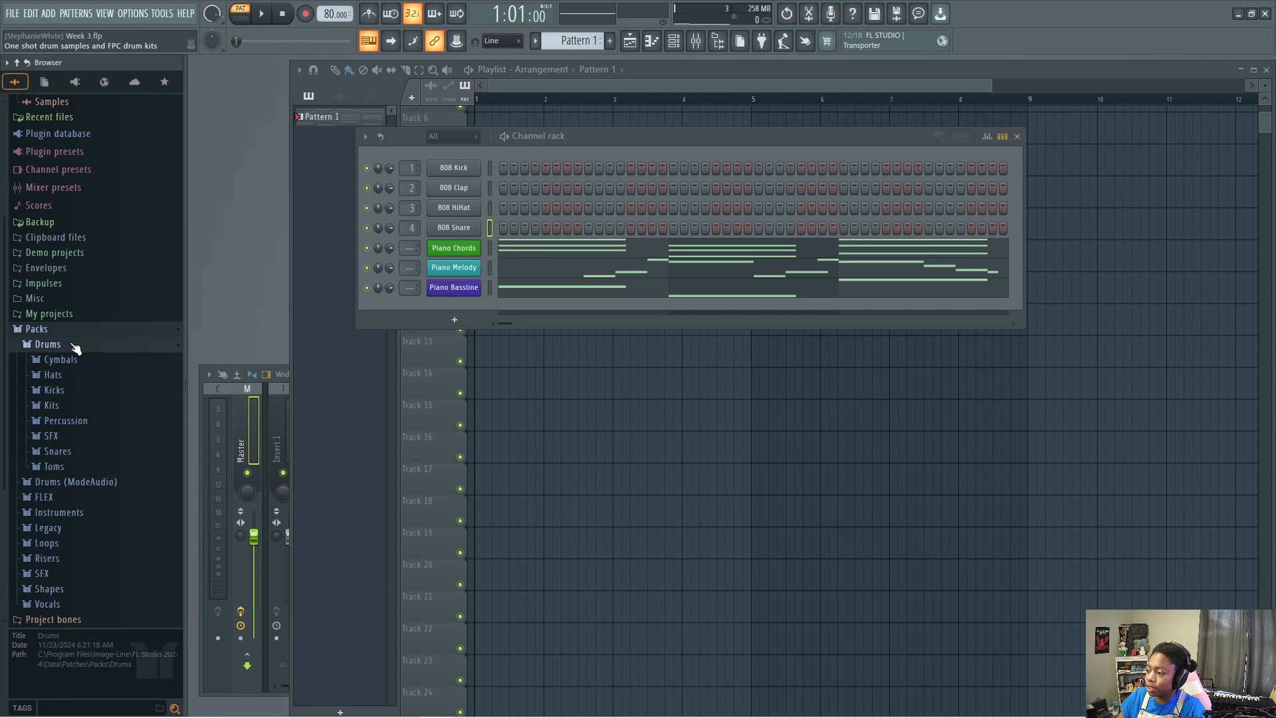
scroll(85, 333, down, 2)
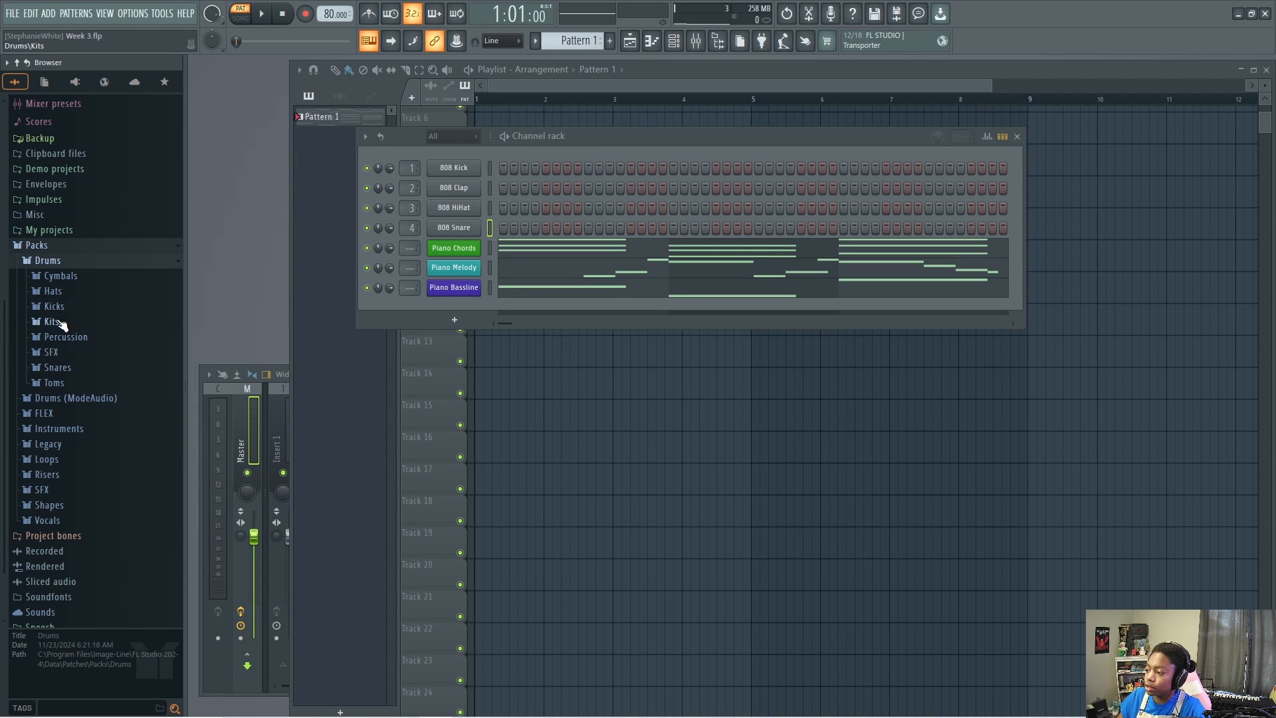
click(54, 307)
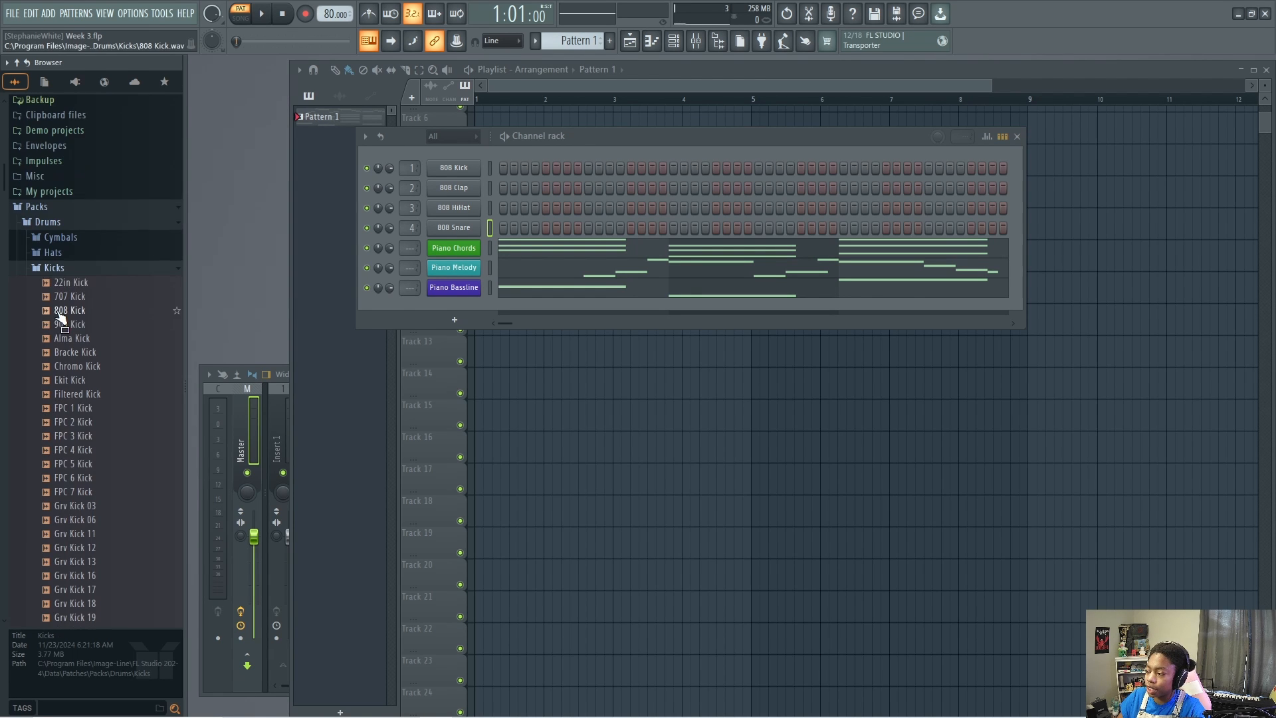
- Audition kick samples including FPC 7 Kick, Grv Kick 26, Minimal Kick 05, Minimal Kick 30 and Minimal Kick 40
scroll(57, 293, down, 5)
scroll(66, 302, up, 2)
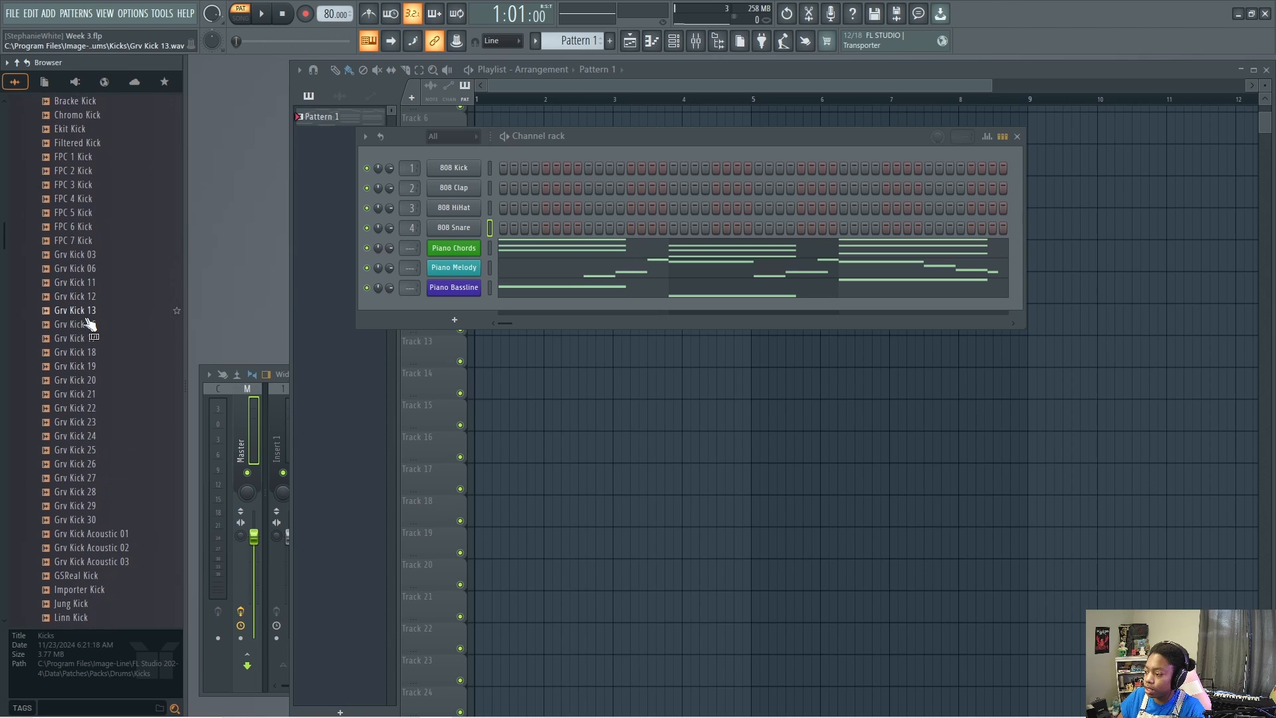
click(85, 324)
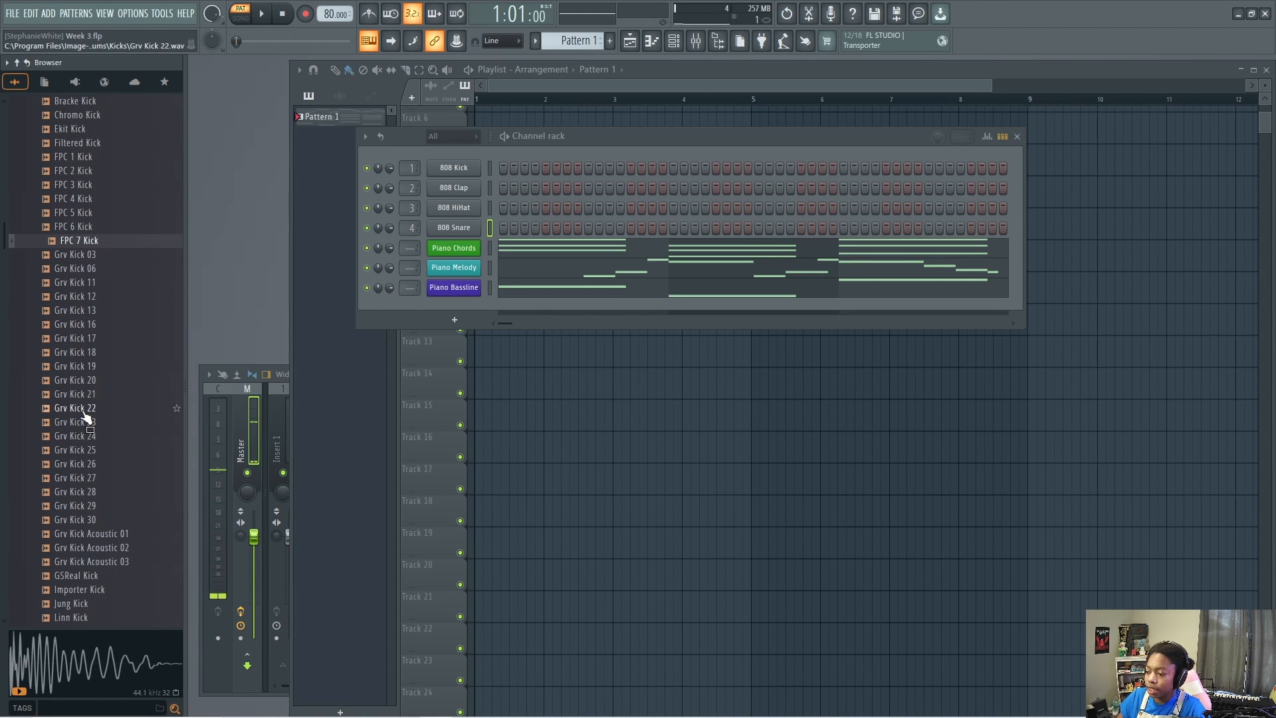
click(87, 464)
scroll(89, 505, down, 4)
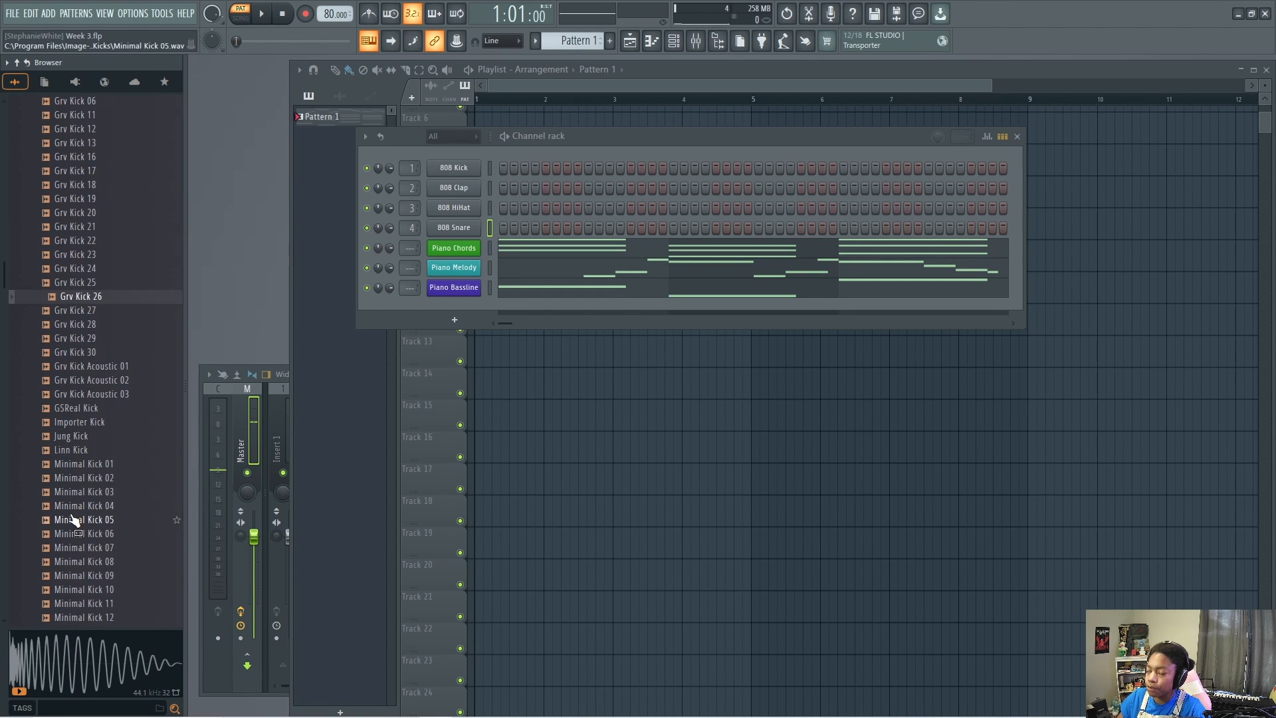
click(66, 521)
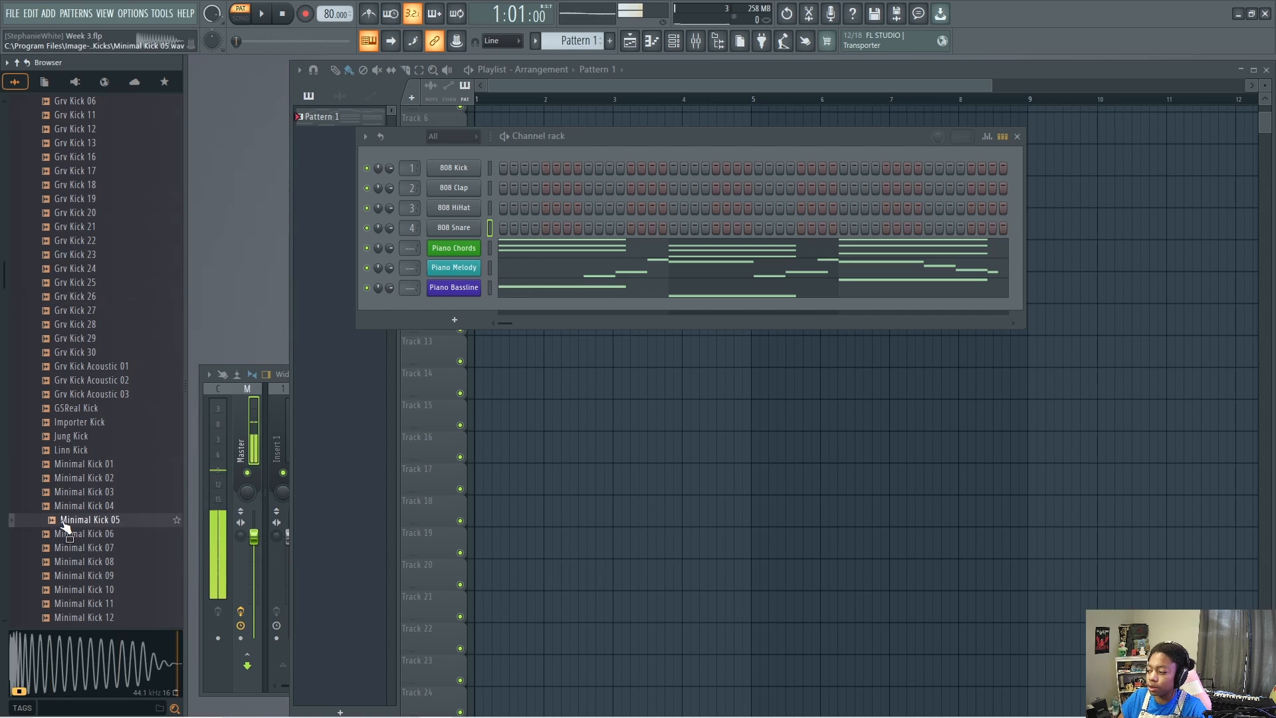
scroll(80, 518, down, 4)
click(85, 510)
scroll(87, 525, down, 4)
click(83, 532)
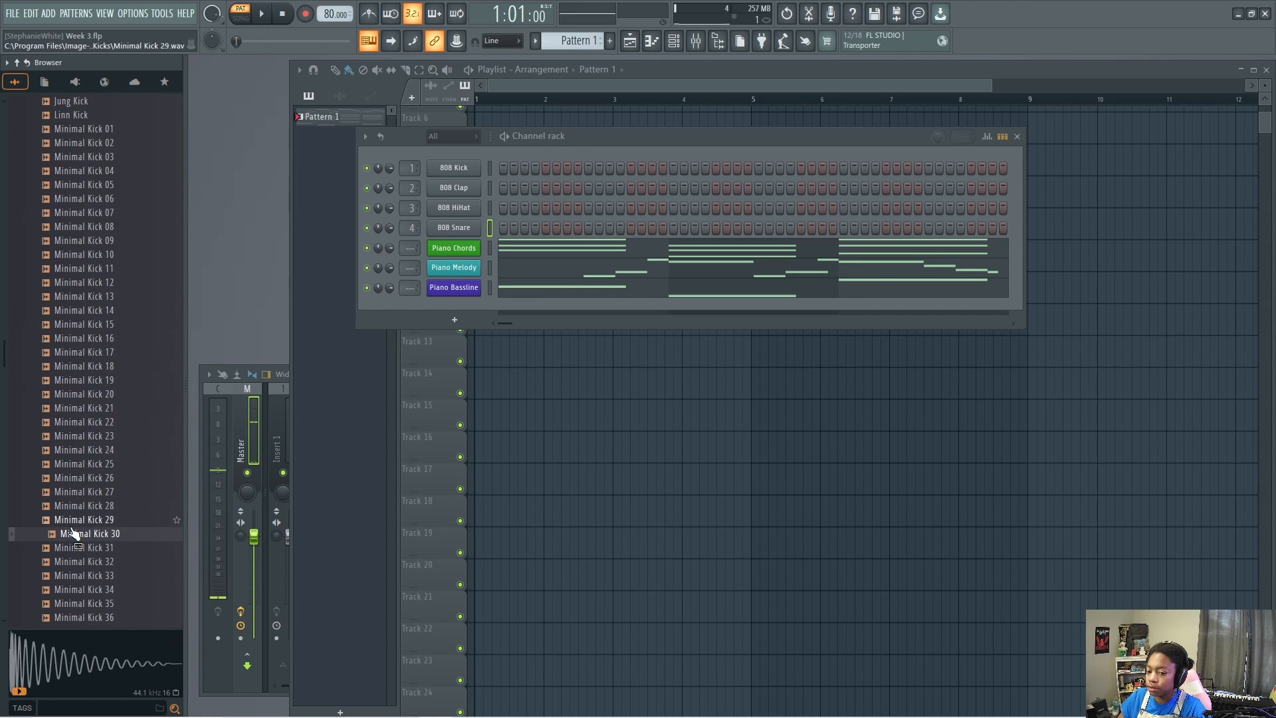
scroll(110, 565, down, 2)
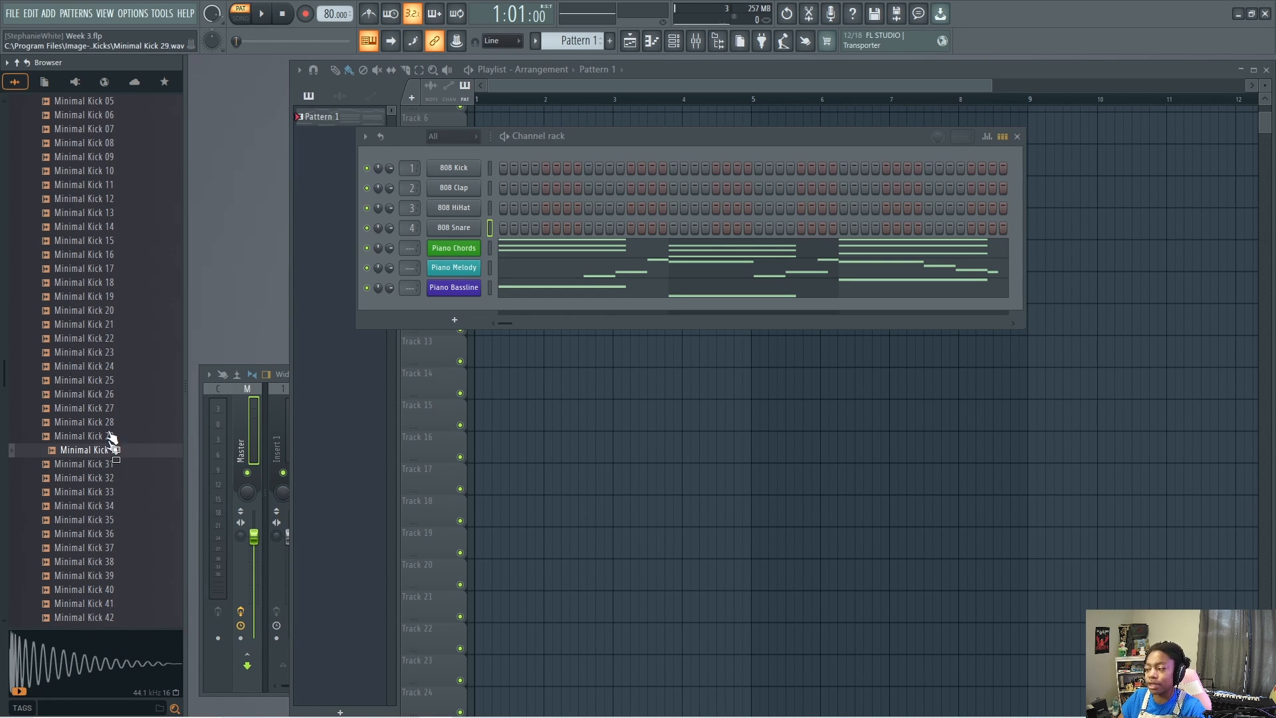
click(105, 311)
scroll(93, 447, down, 4)
click(66, 421)
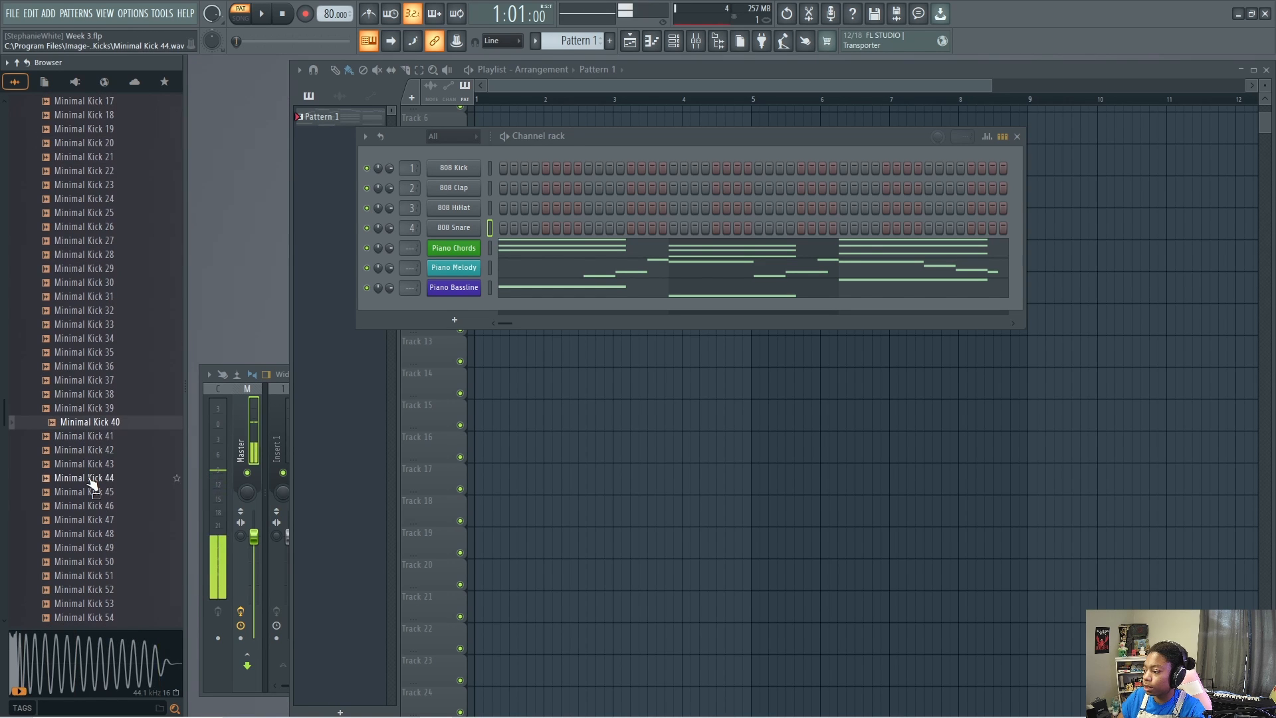
- Preview Minimal Kick 02 and Linn Kick, and replace the 808 Kick channel's sample with Linn Kick
scroll(95, 466, up, 10)
click(88, 296)
click(91, 310)
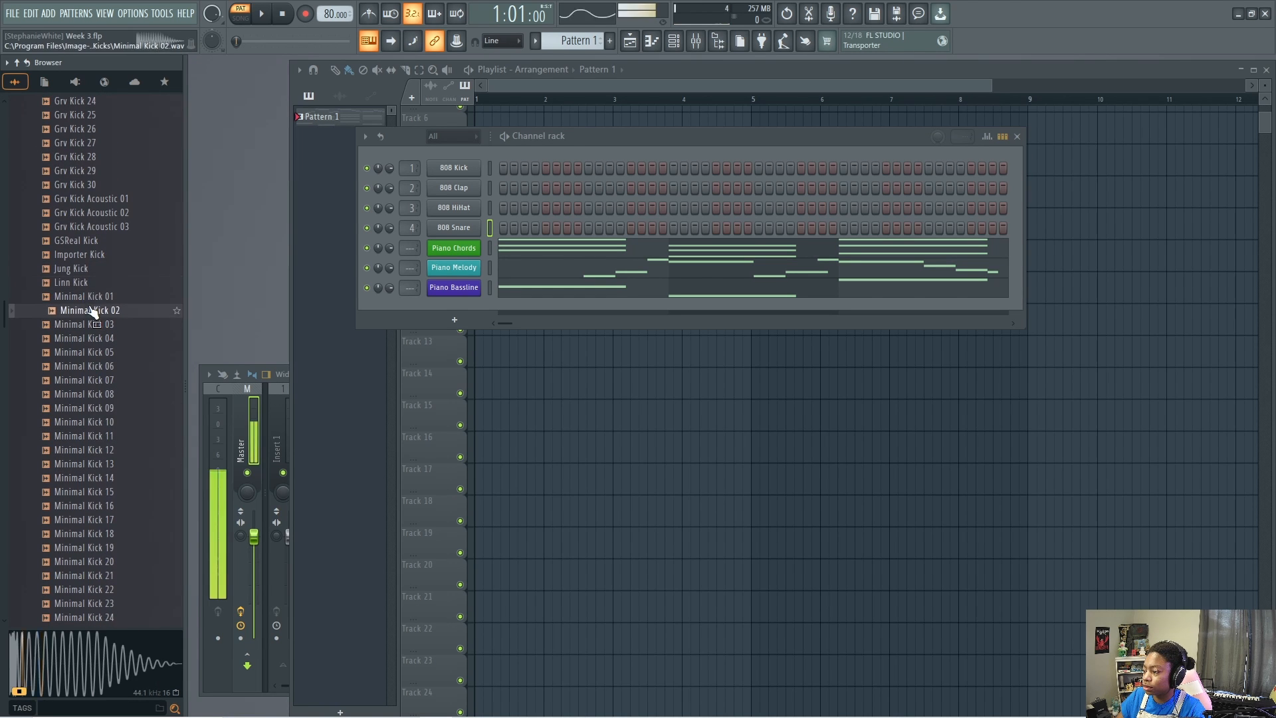
click(92, 284)
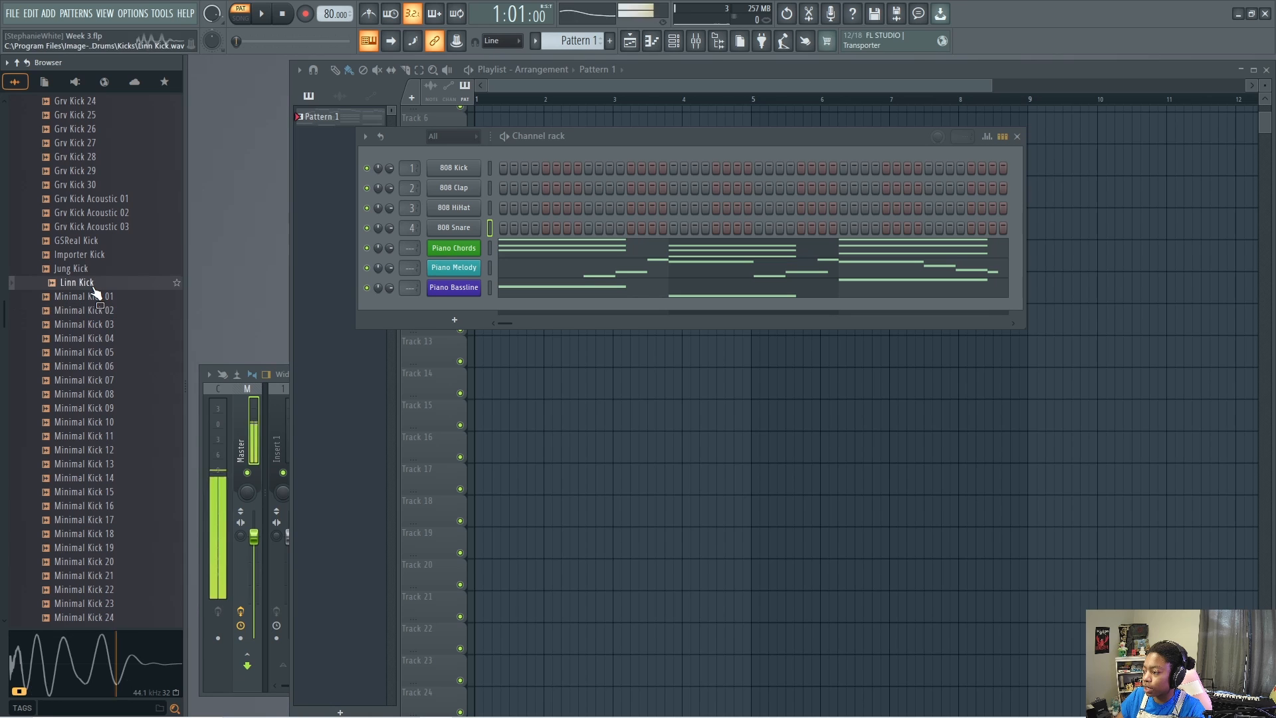
drag(93, 289, 462, 171)
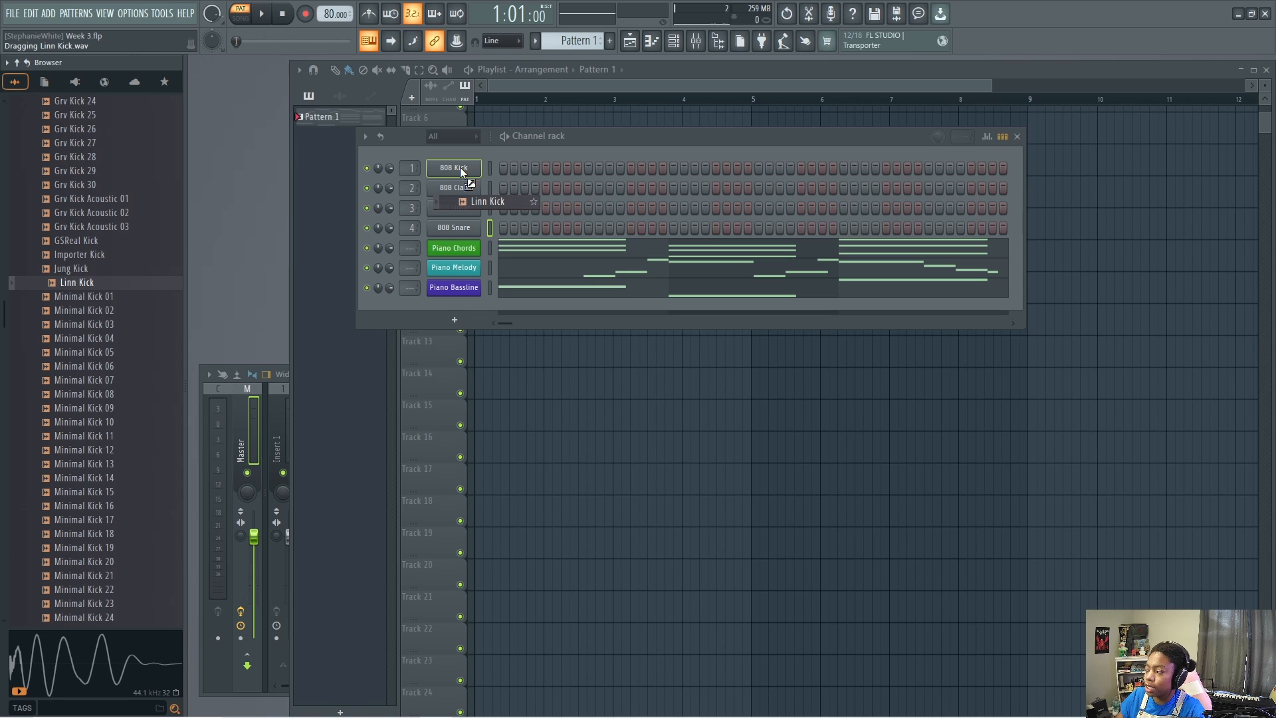
drag(460, 167, 460, 167)
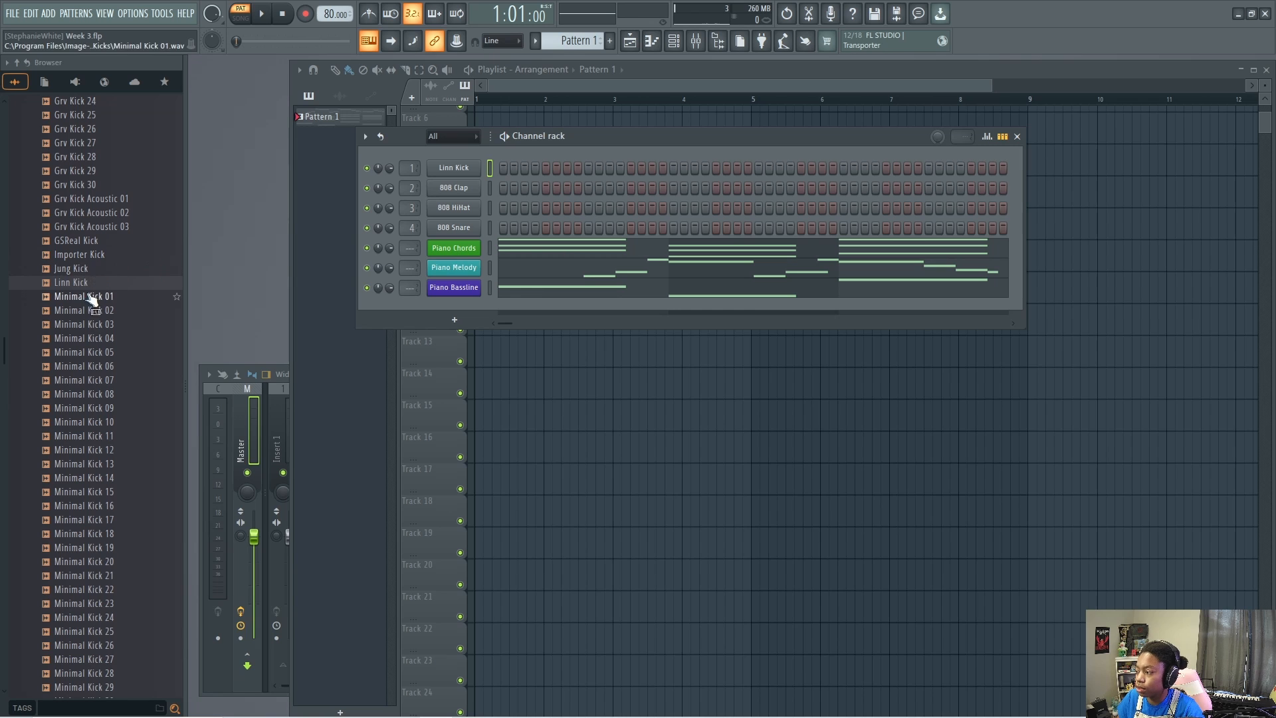
- Add Linn Kick as an extra channel below Piano Bassline and delete that channel again
drag(98, 283, 461, 301)
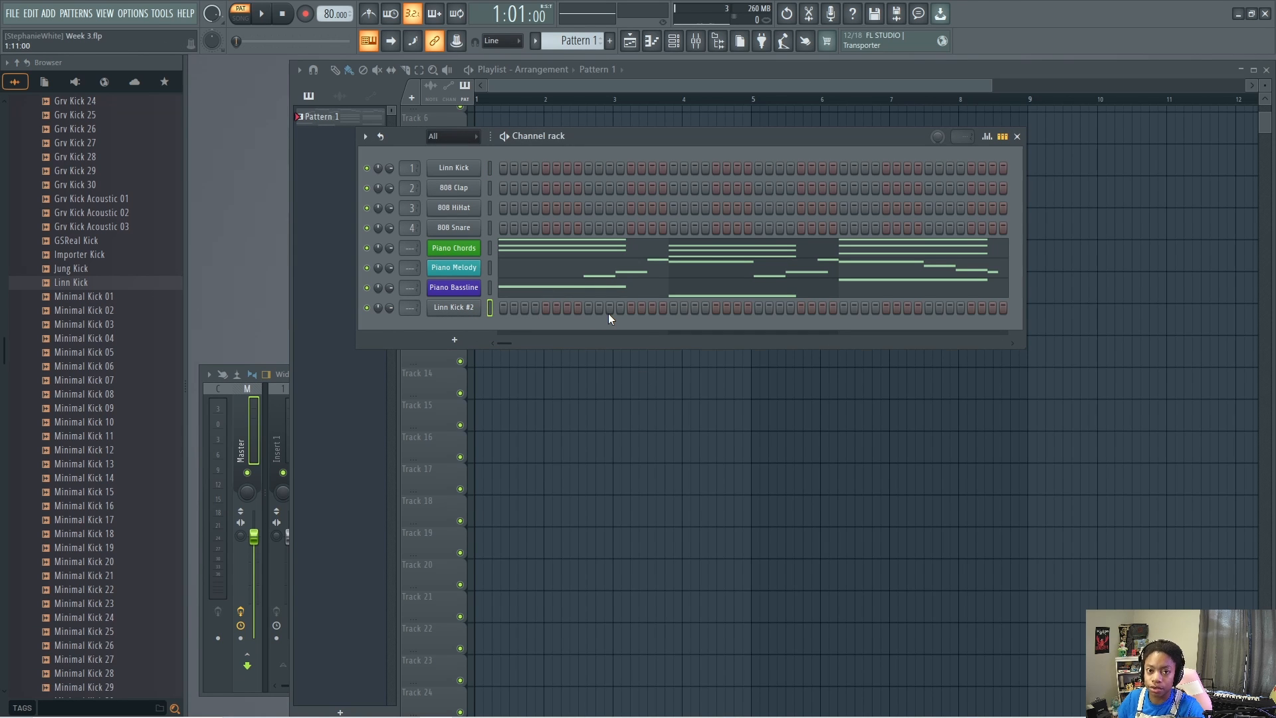
right_click(452, 311)
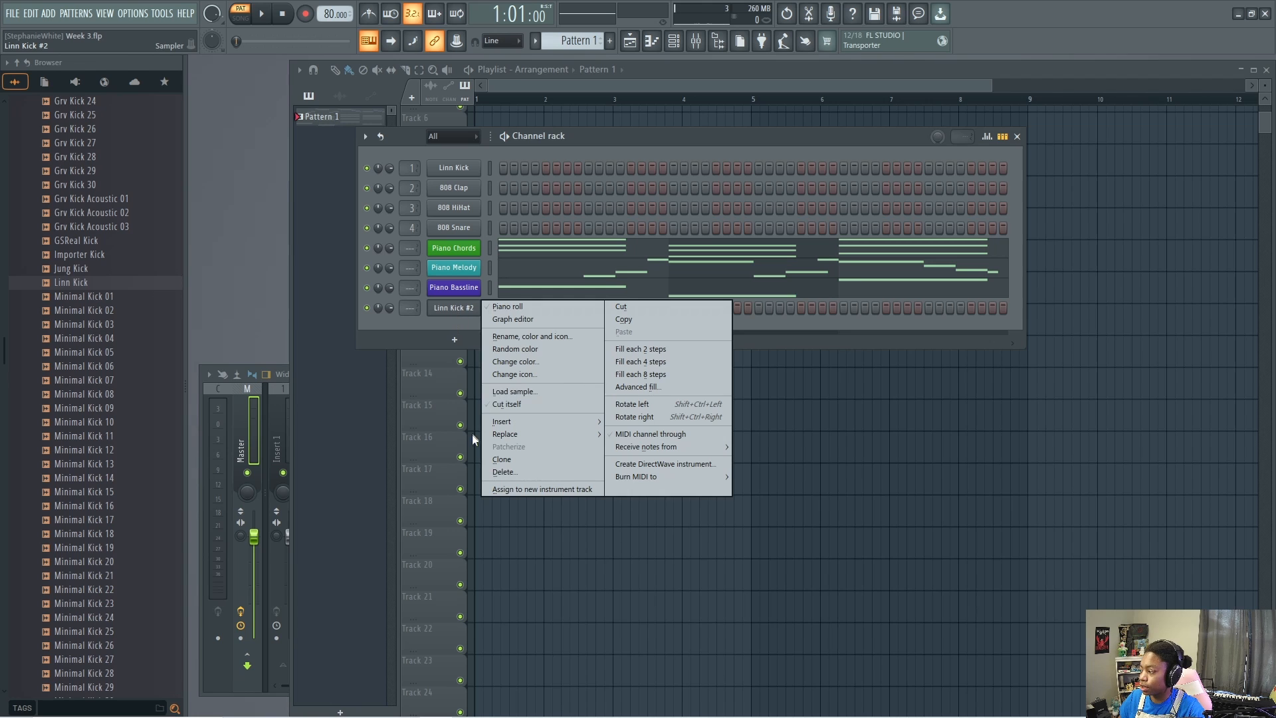
click(496, 471)
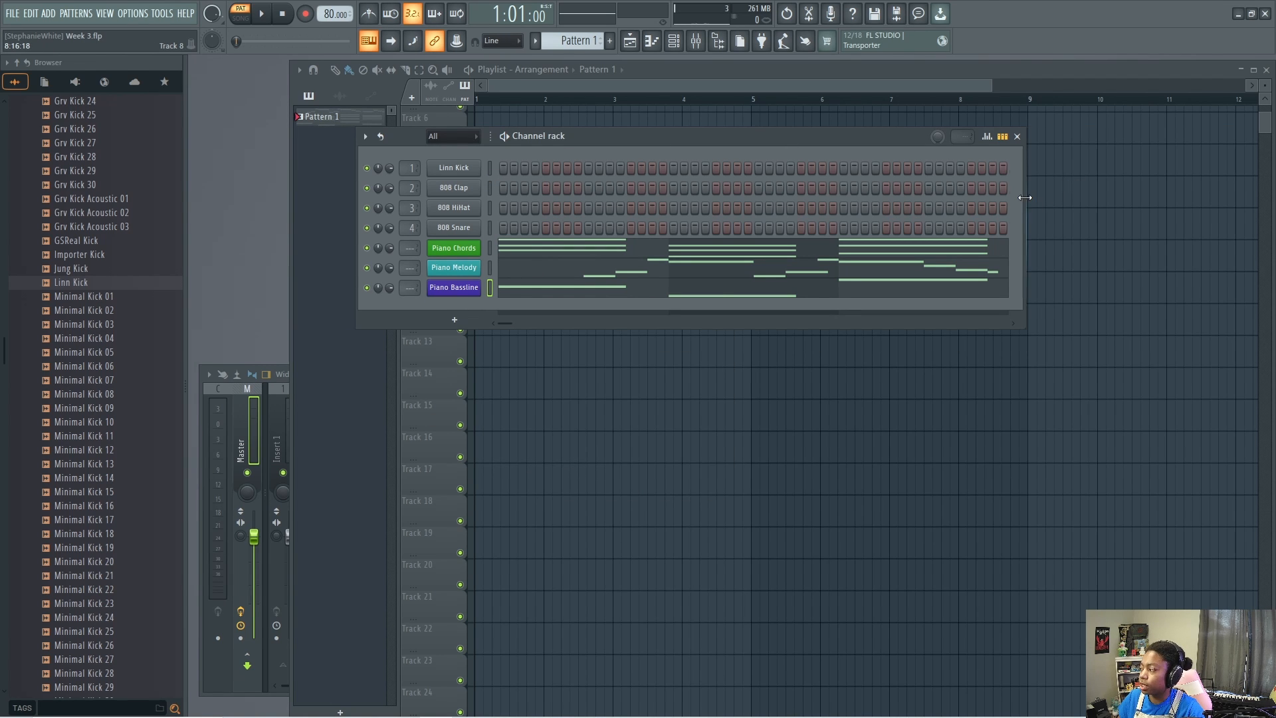
- Widen the Channel rack to show more steps and place Linn Kick hits on steps 1, 5, 9 and 13
drag(1025, 198, 1148, 196)
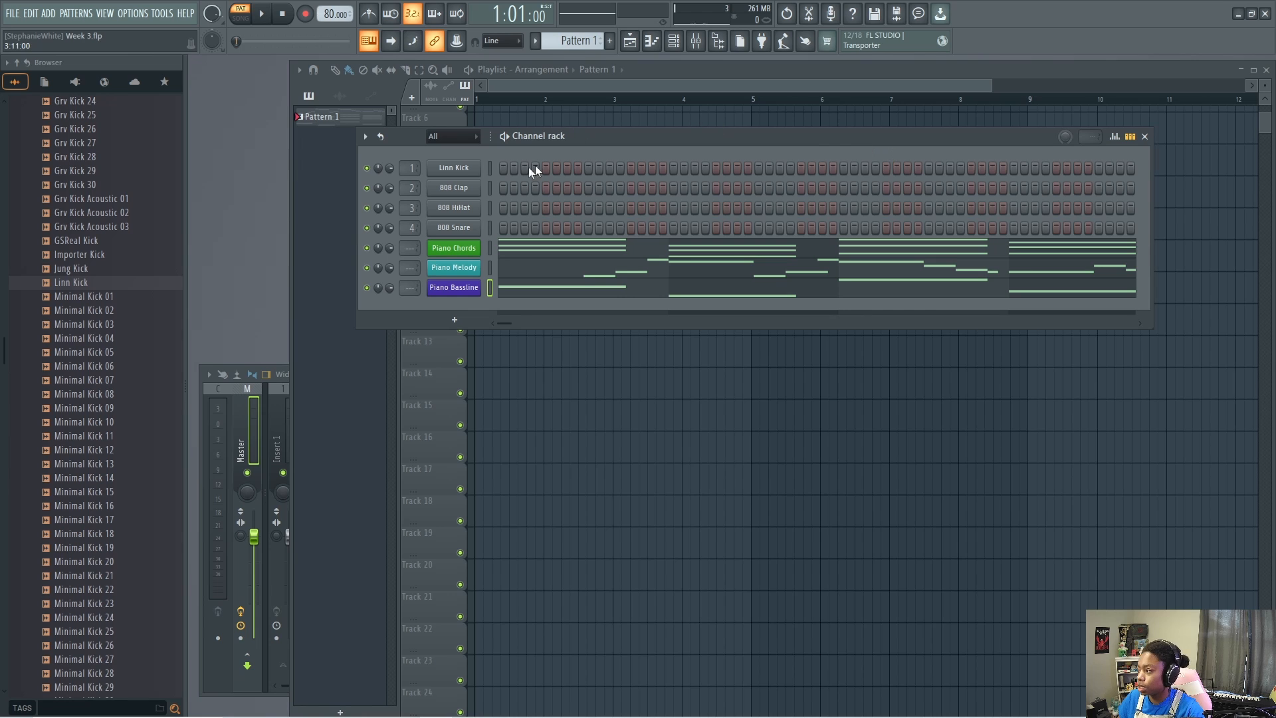
right_click(474, 169)
click(559, 138)
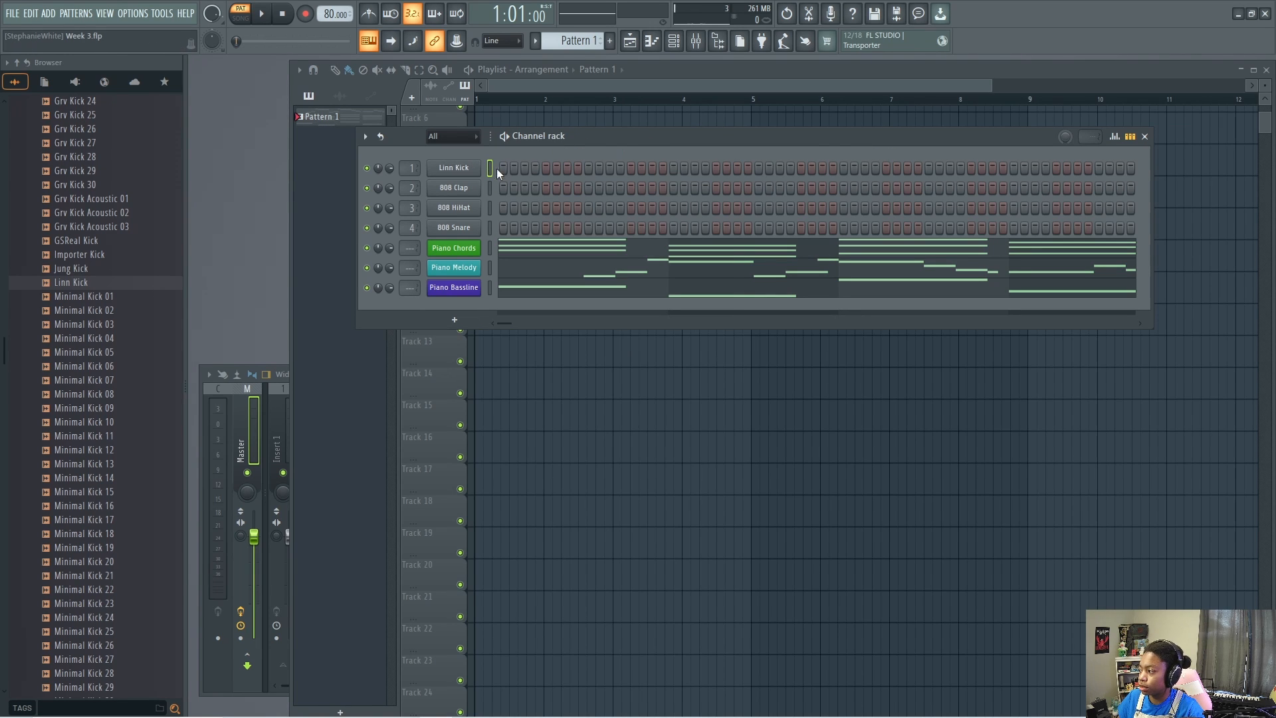
click(546, 169)
click(631, 168)
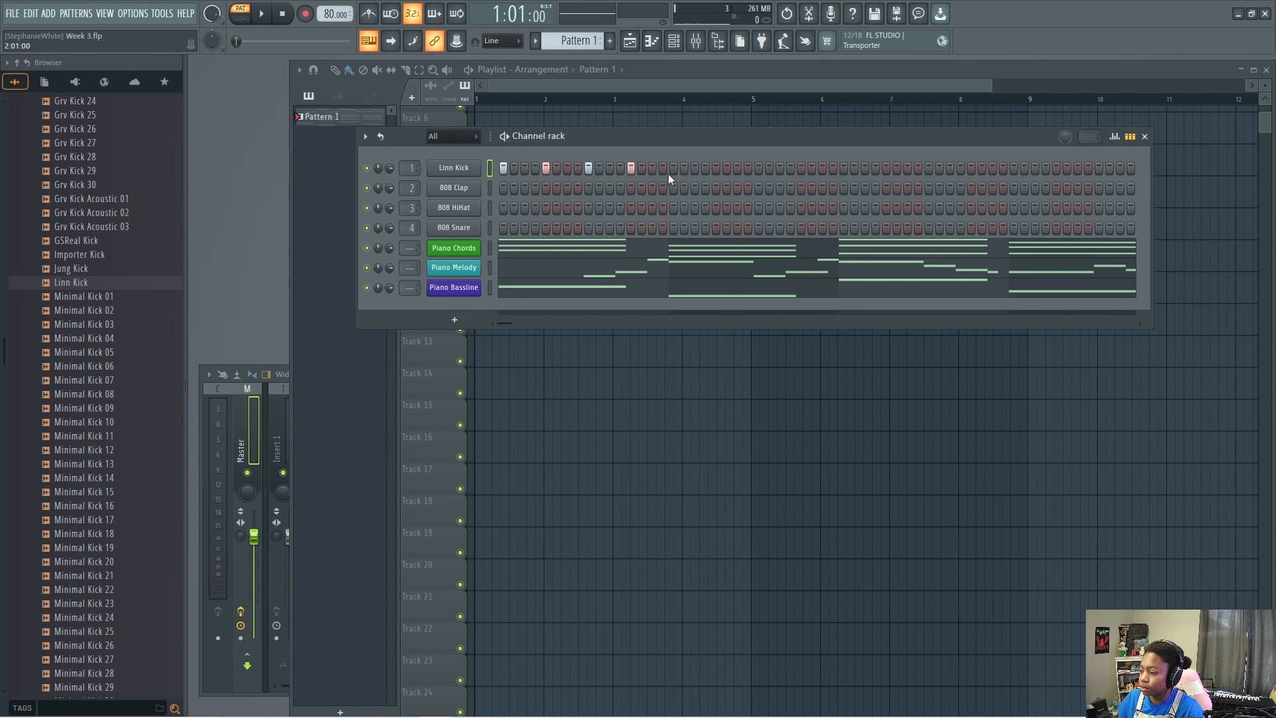
- Fill the Linn Kick channel on each 4 steps and play the pattern back to hear it with the piano parts
right_click(454, 168)
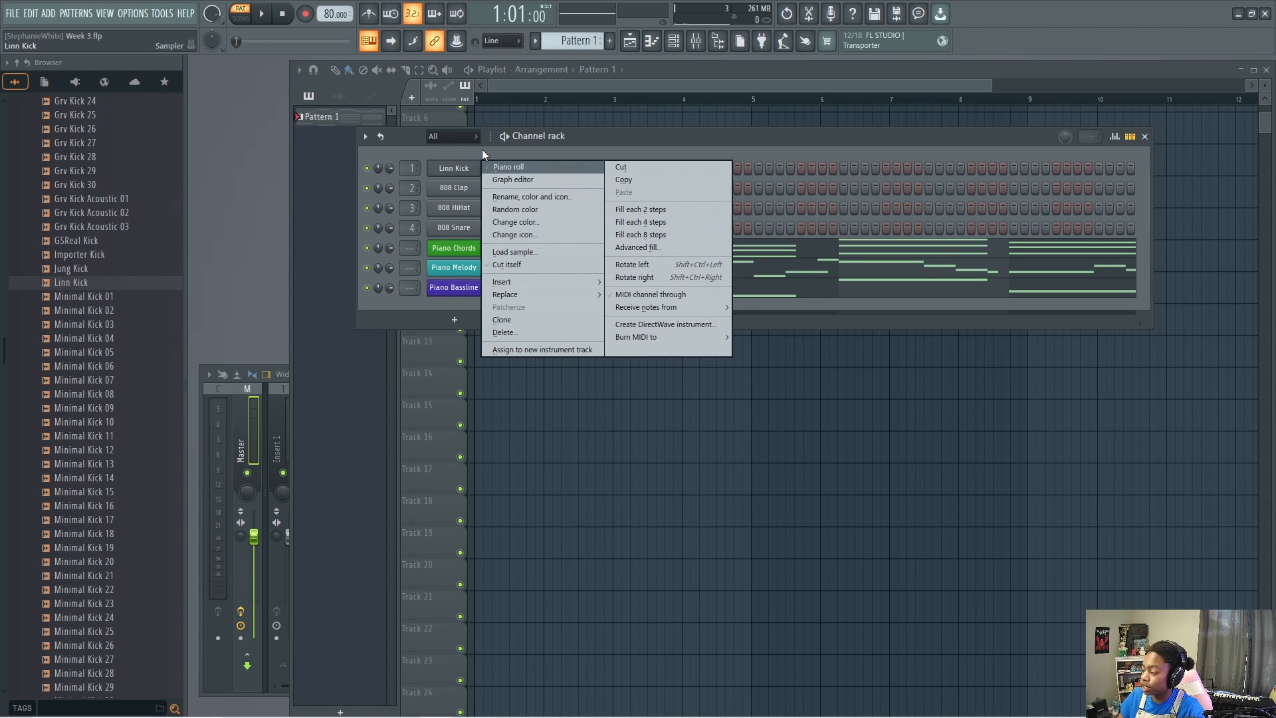
click(633, 222)
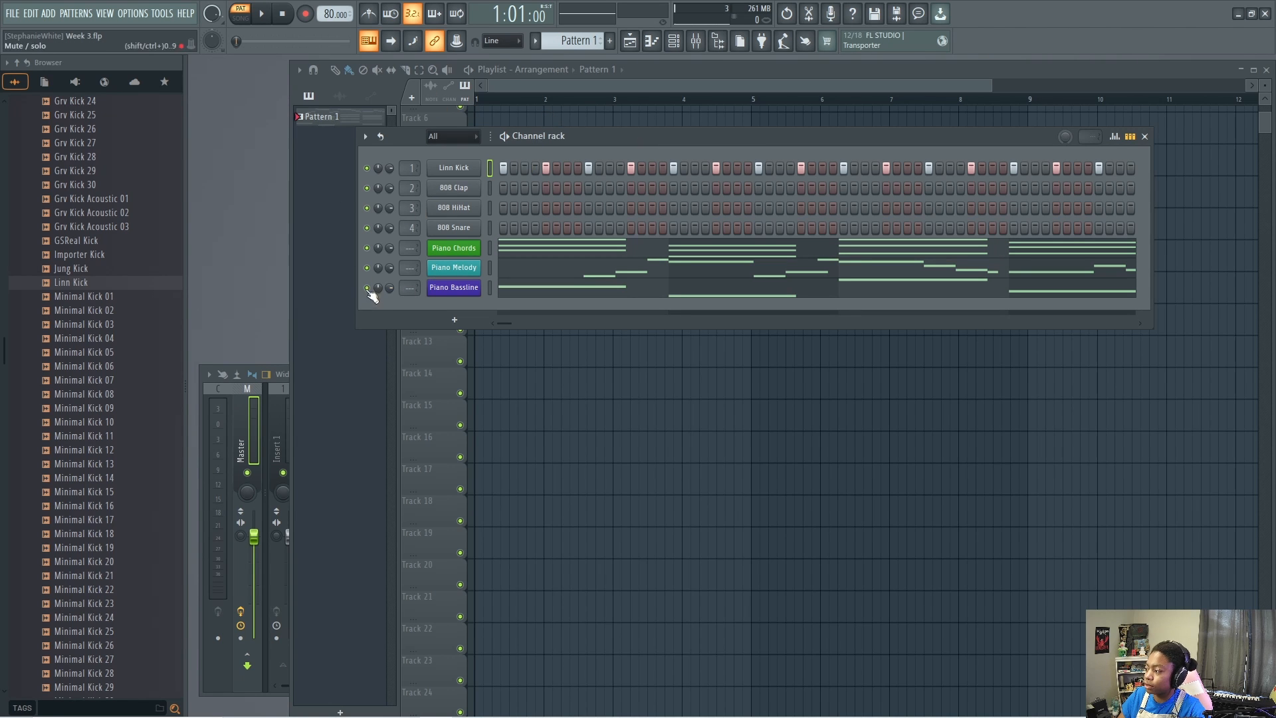
click(266, 14)
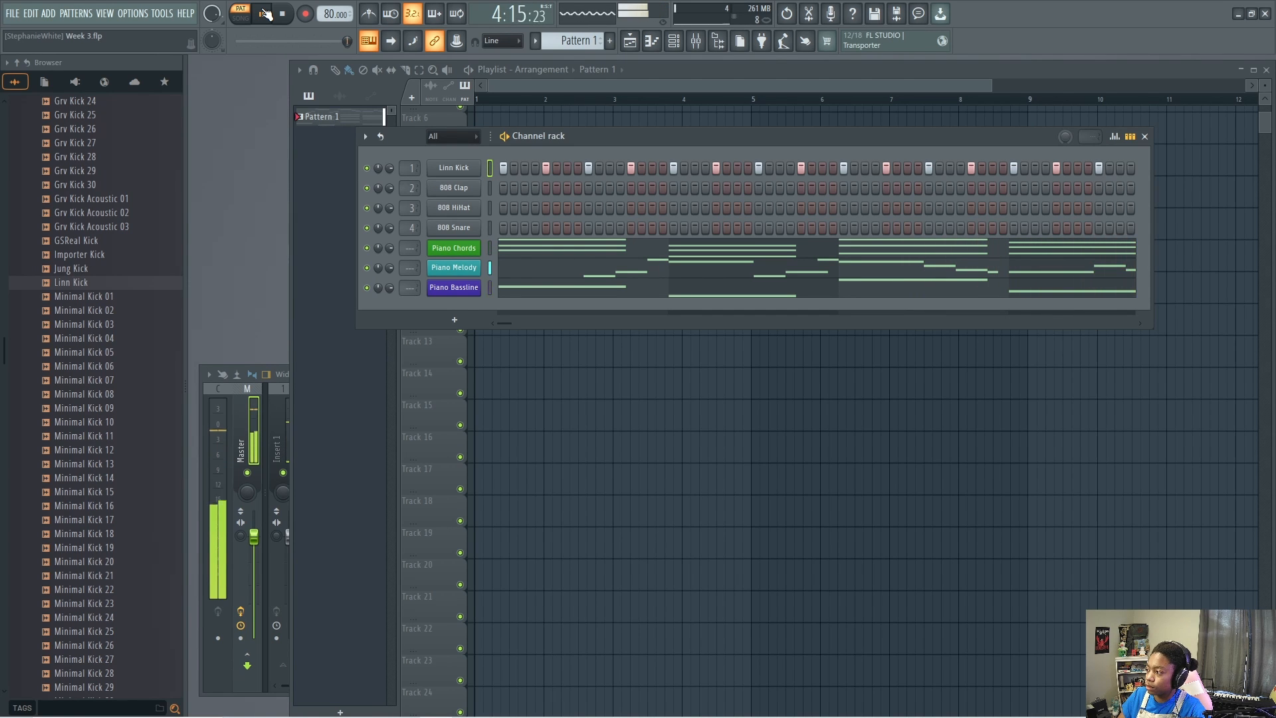
click(265, 14)
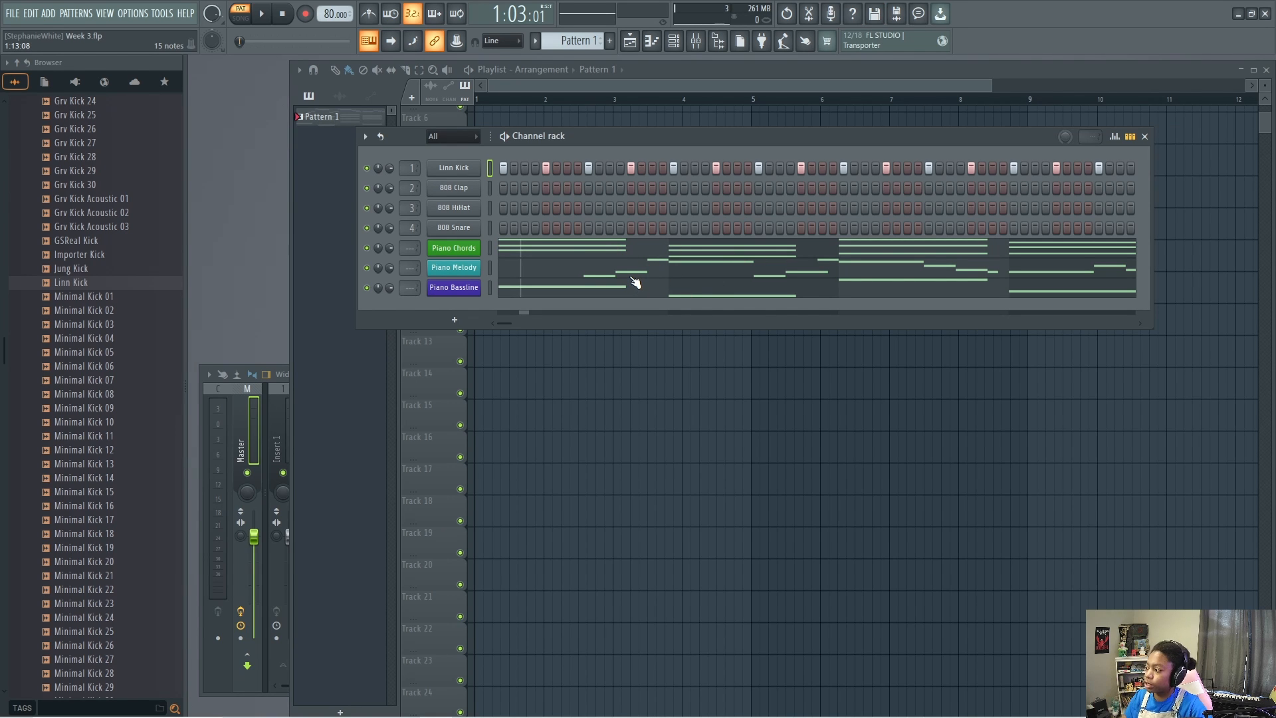
- Collapse the Kicks folder in the browser and open the Snares folder under Drums
drag(100, 240, 120, 254)
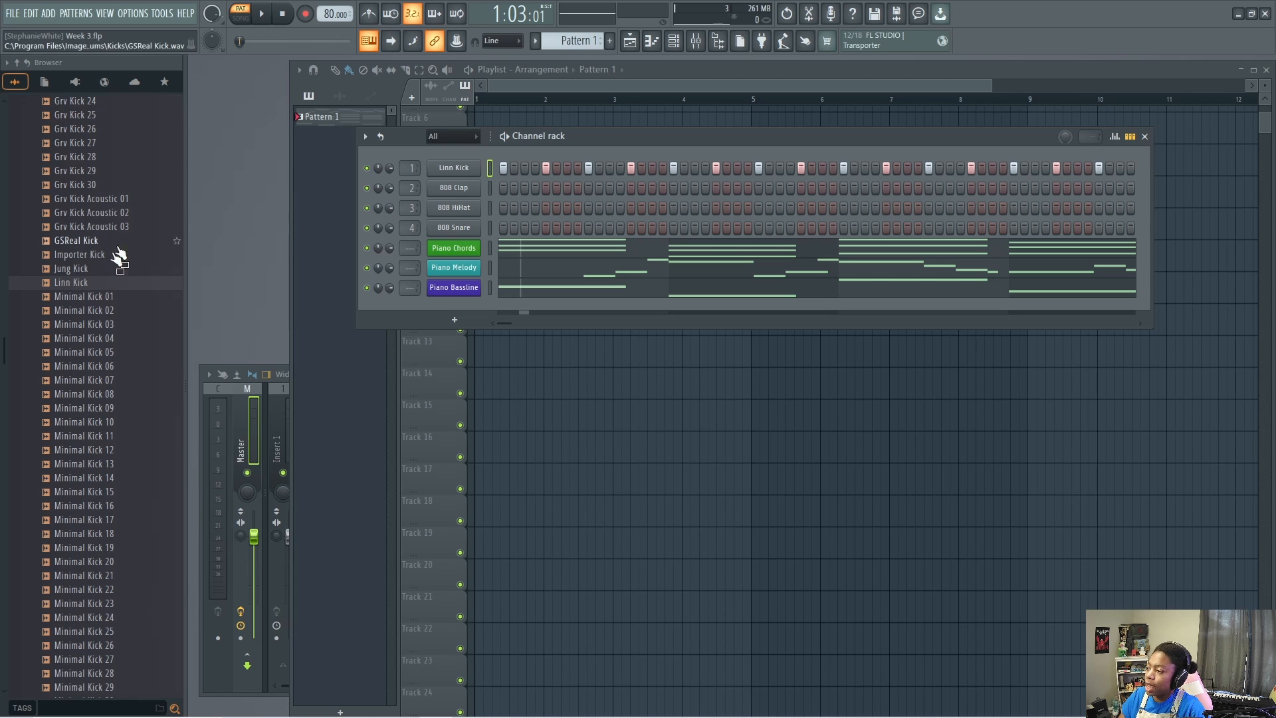
scroll(134, 336, up, 15)
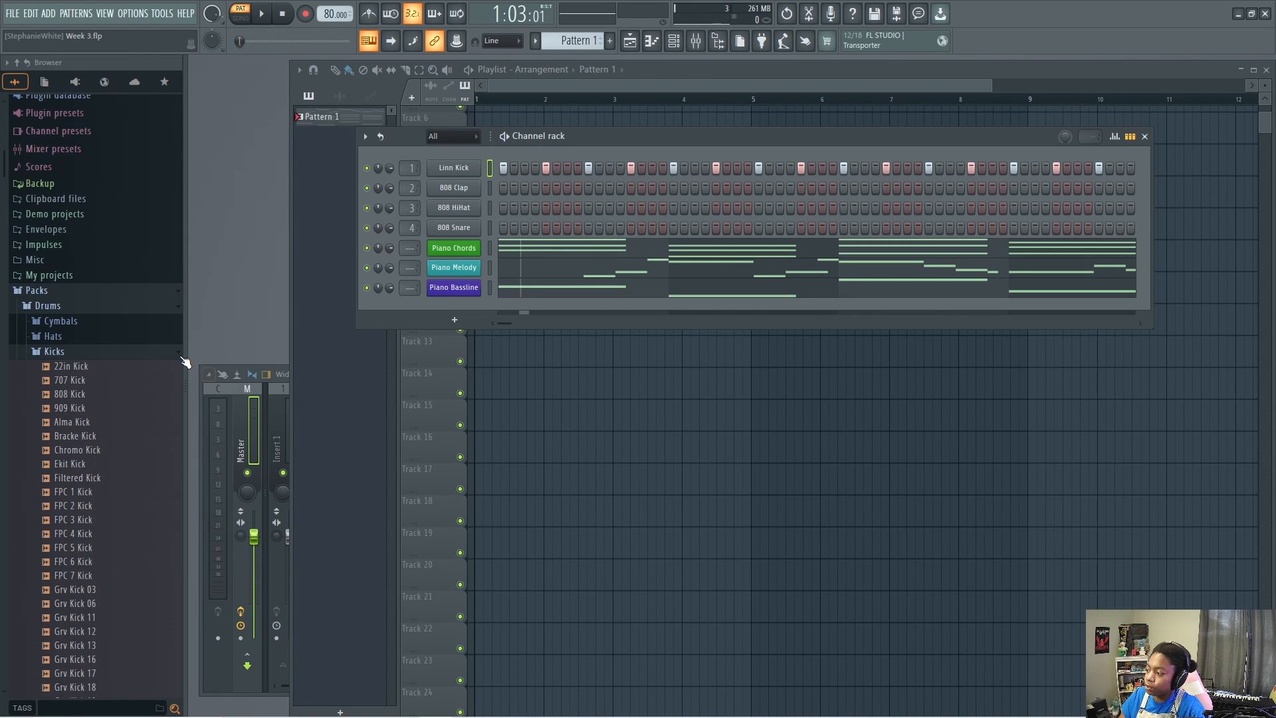
click(181, 354)
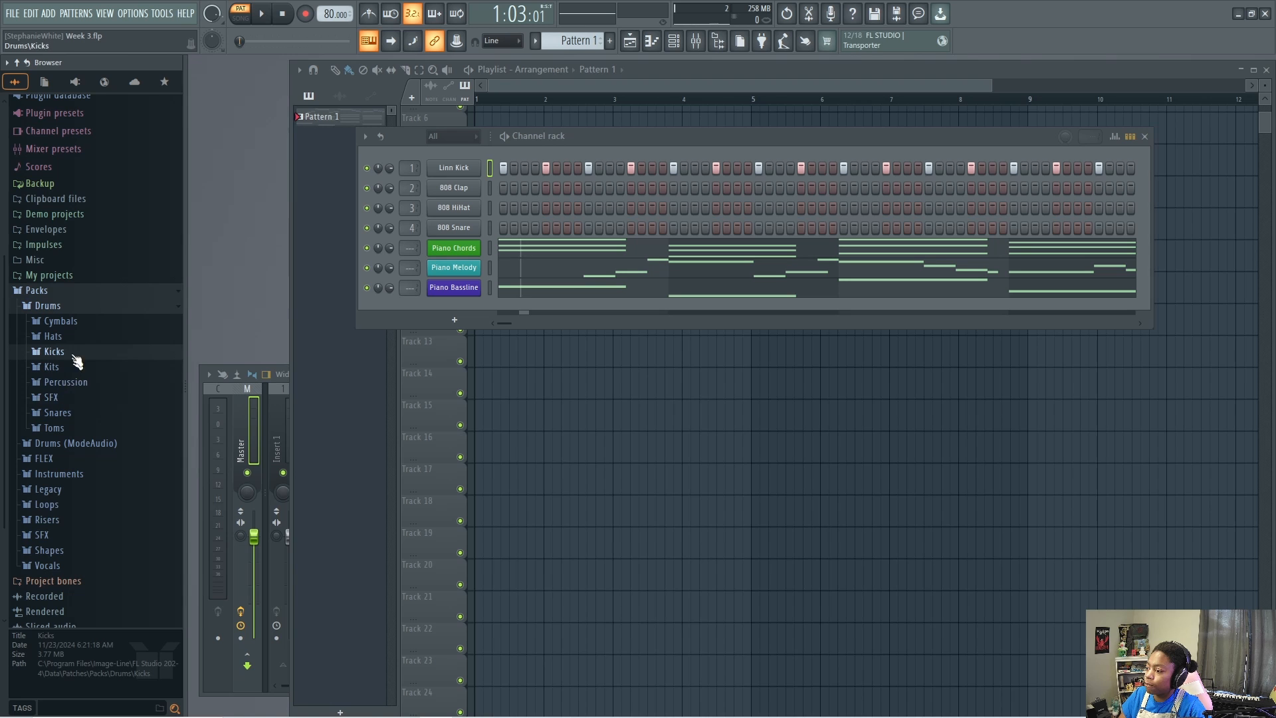
click(58, 413)
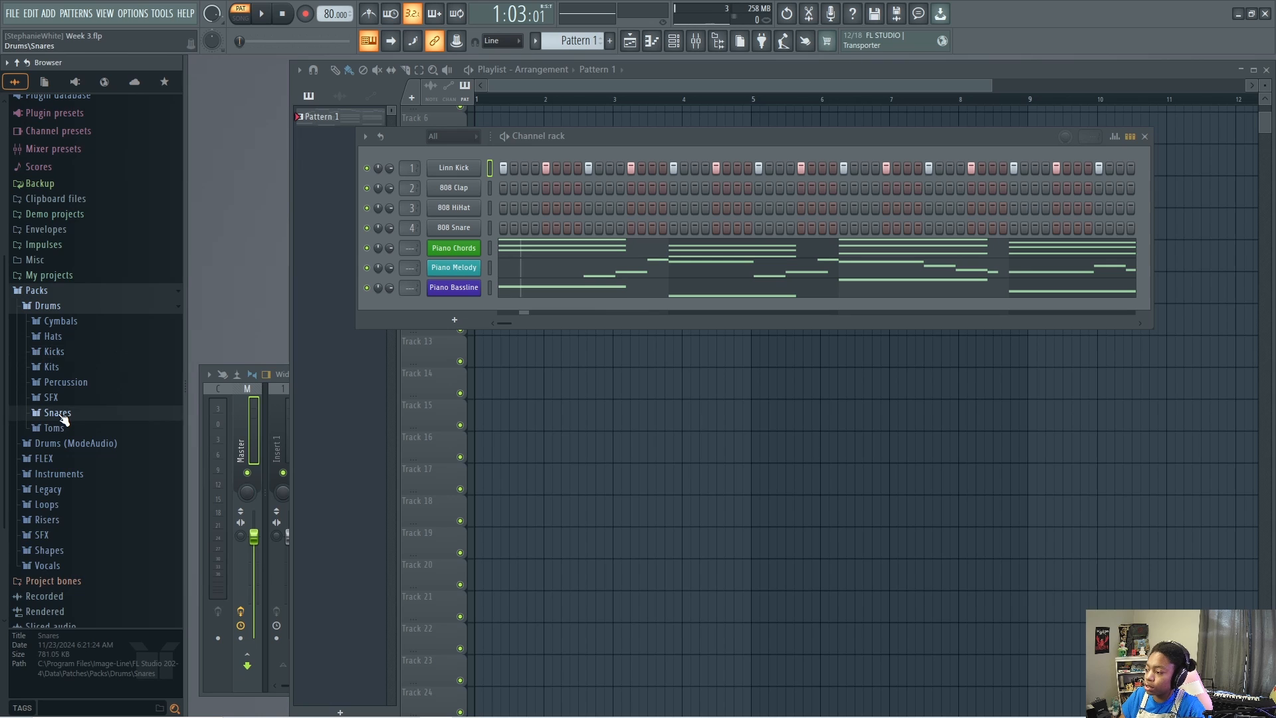
- Audition several samples in the Snares folder and replace the 808 Clap channel with FPC Rim
scroll(73, 409, down, 6)
scroll(97, 349, down, 8)
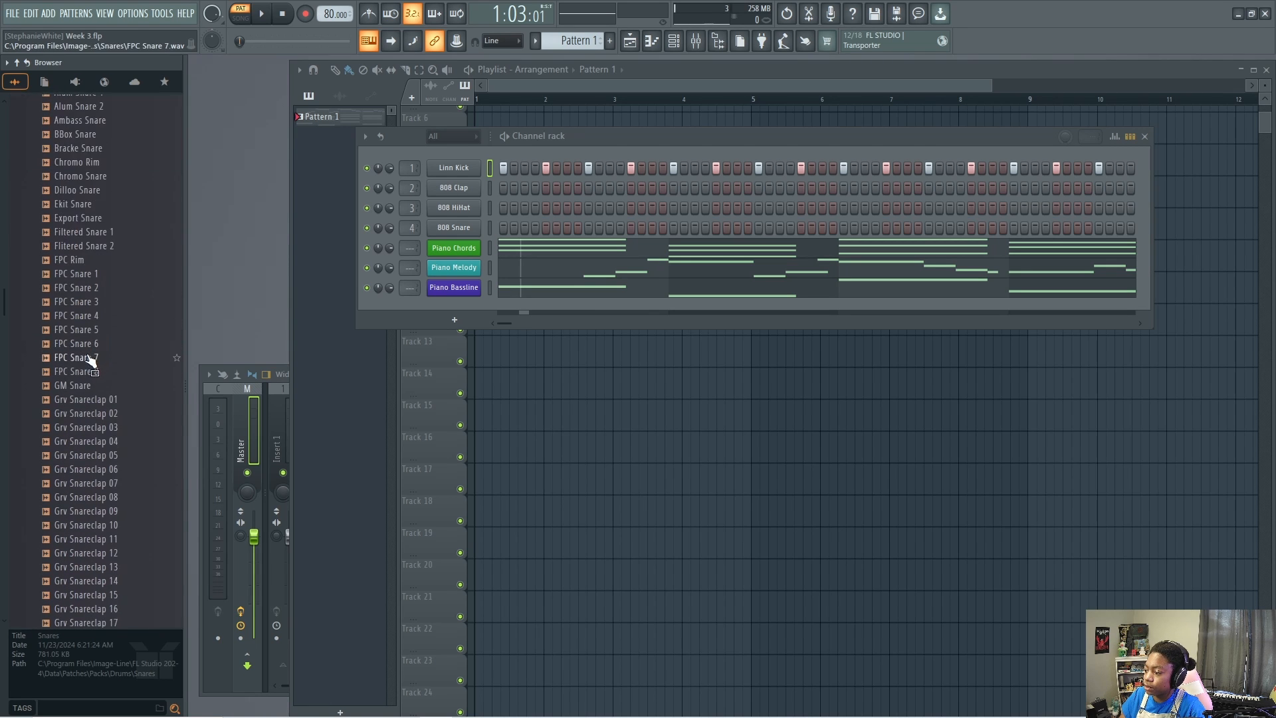
click(91, 405)
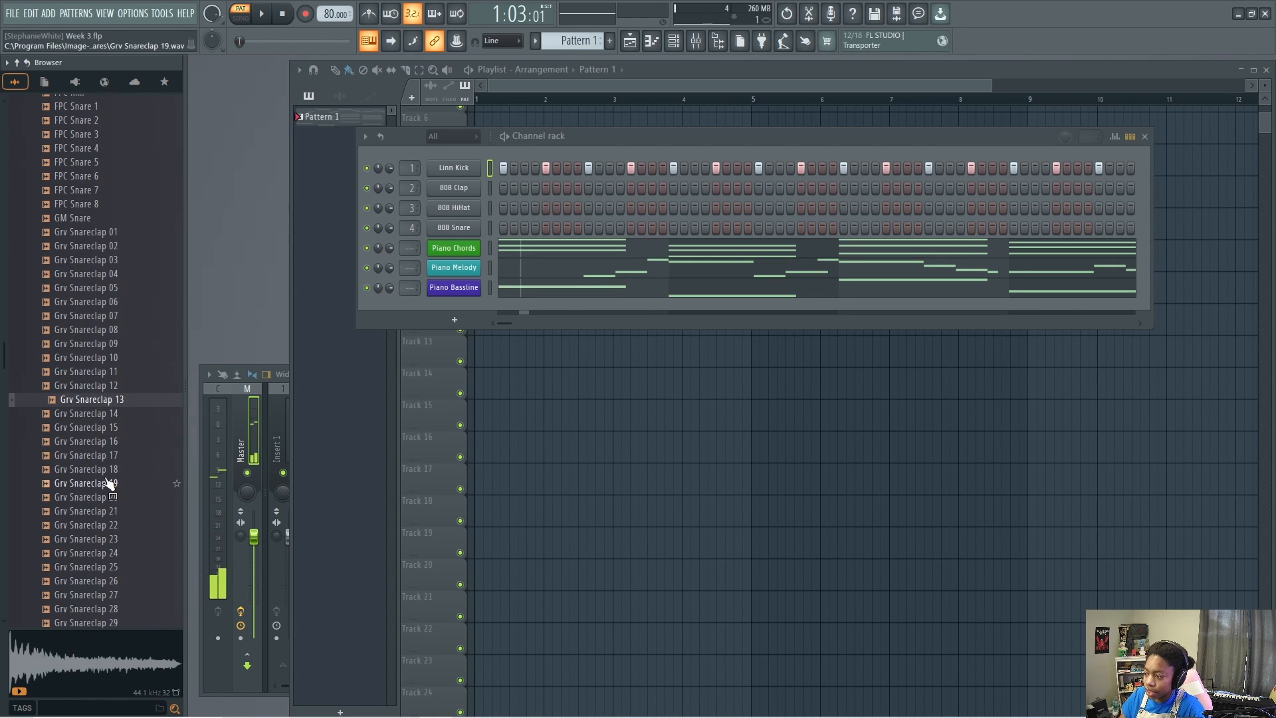
click(104, 481)
click(91, 359)
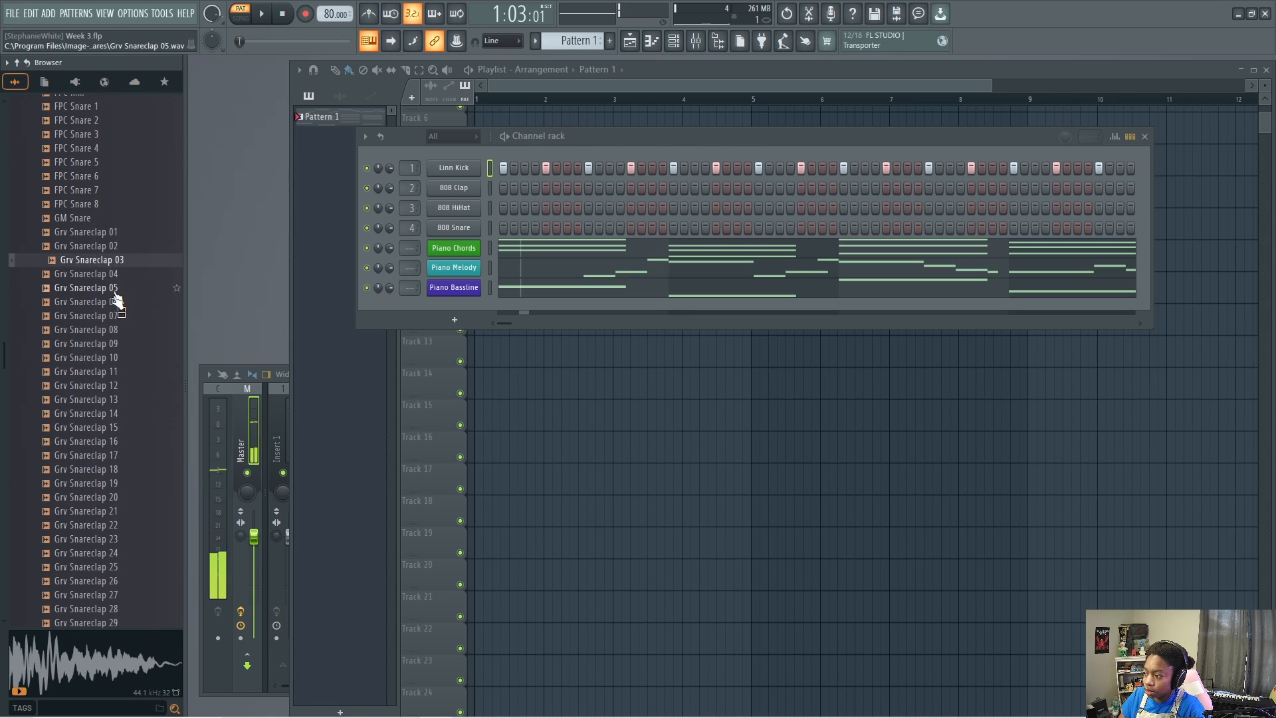
scroll(94, 365, up, 6)
click(93, 343)
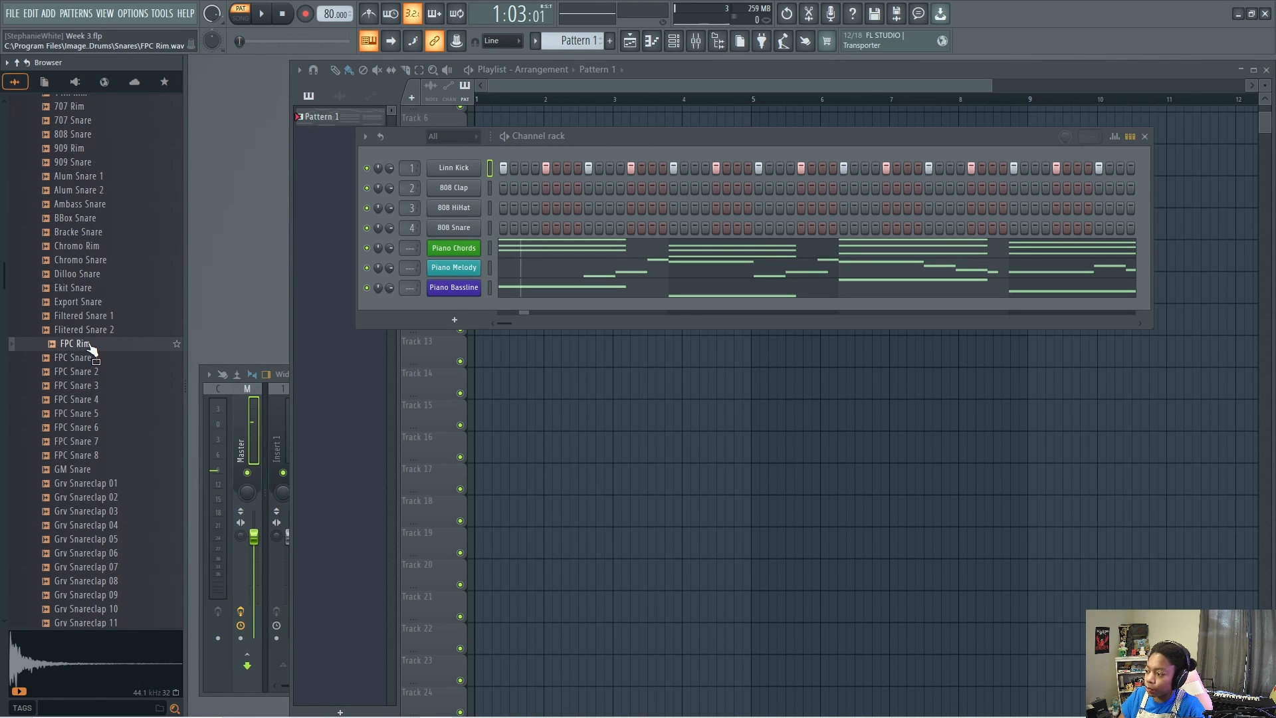
drag(91, 347, 446, 189)
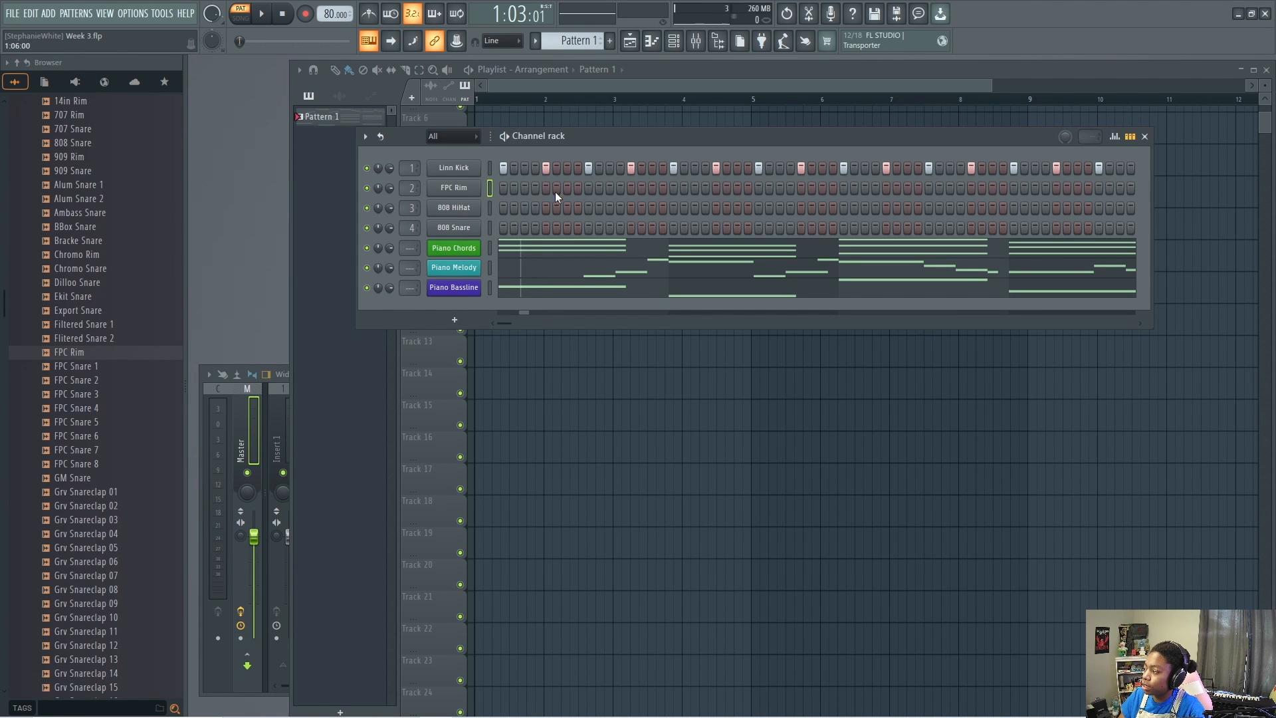
- Fill the FPC Rim channel on each 8 steps and play the pattern back to hear it
right_click(454, 195)
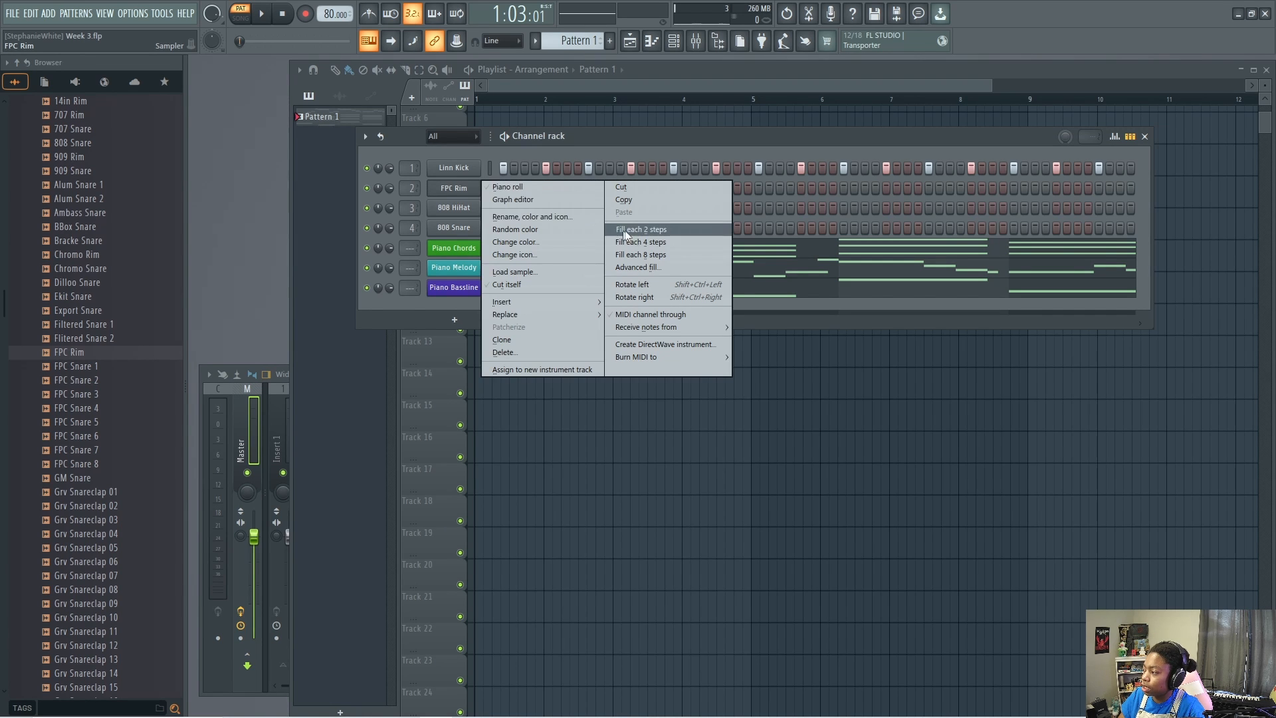
click(645, 254)
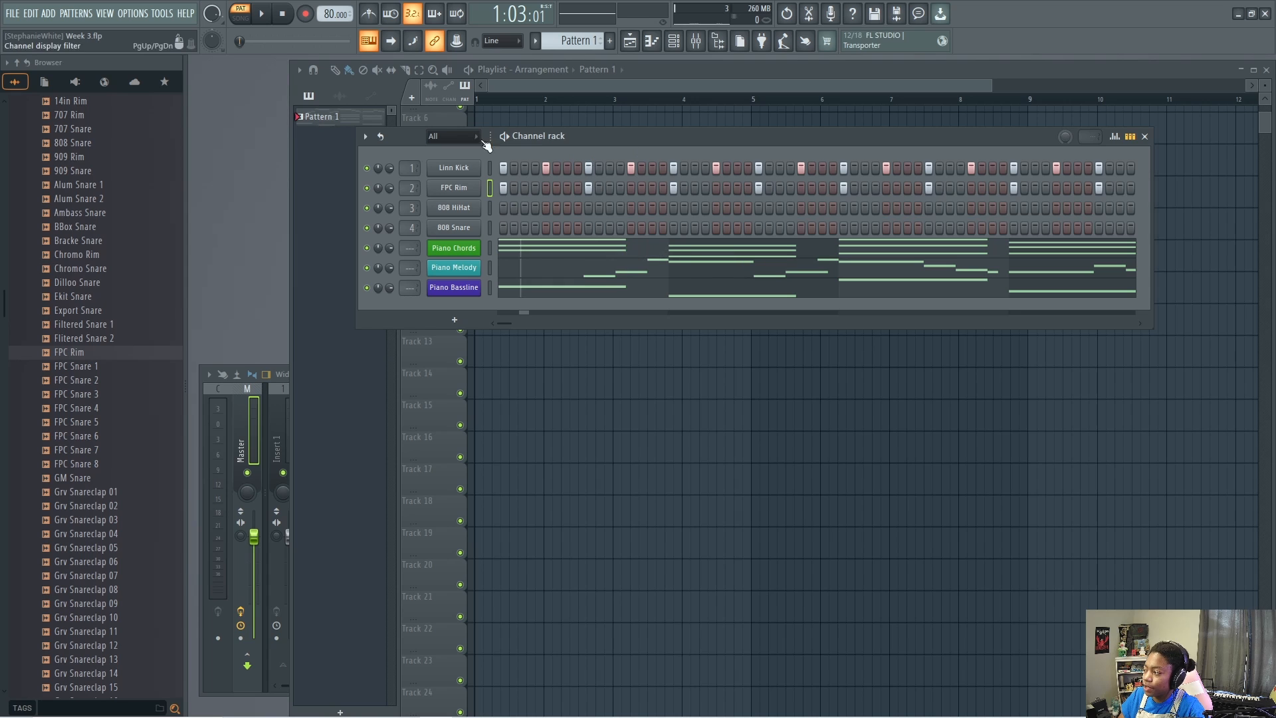
click(261, 13)
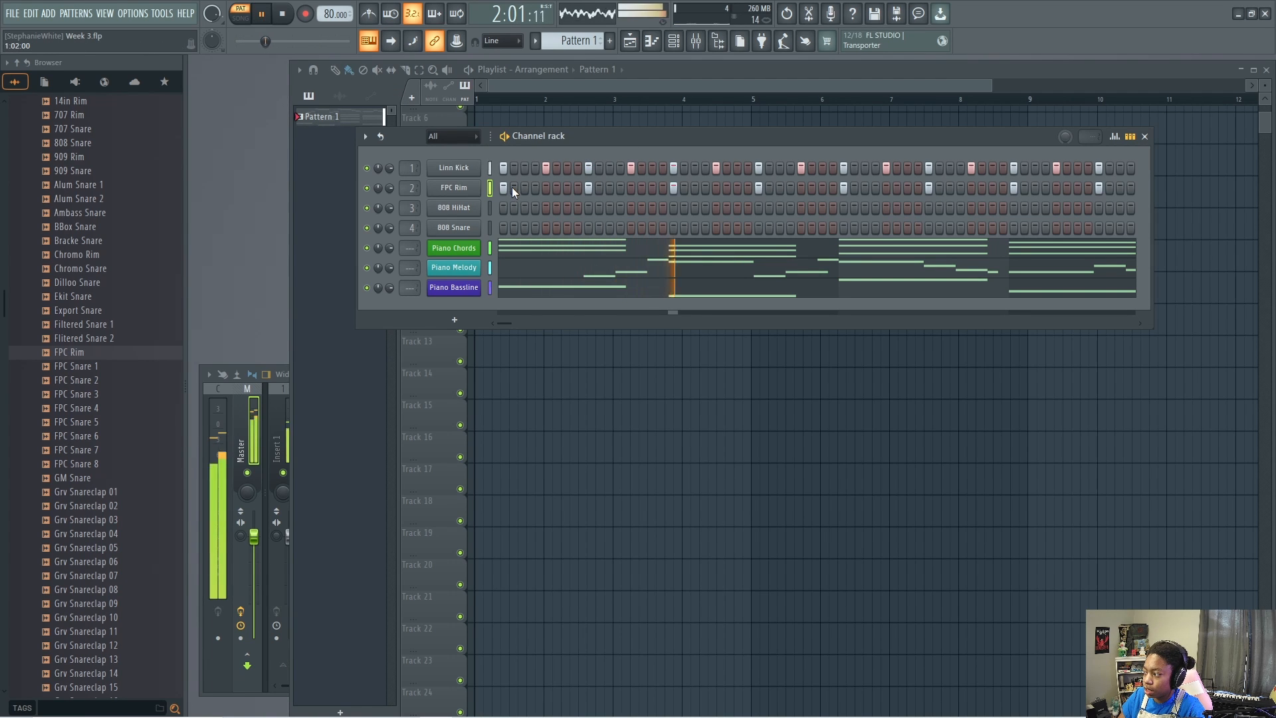
click(263, 14)
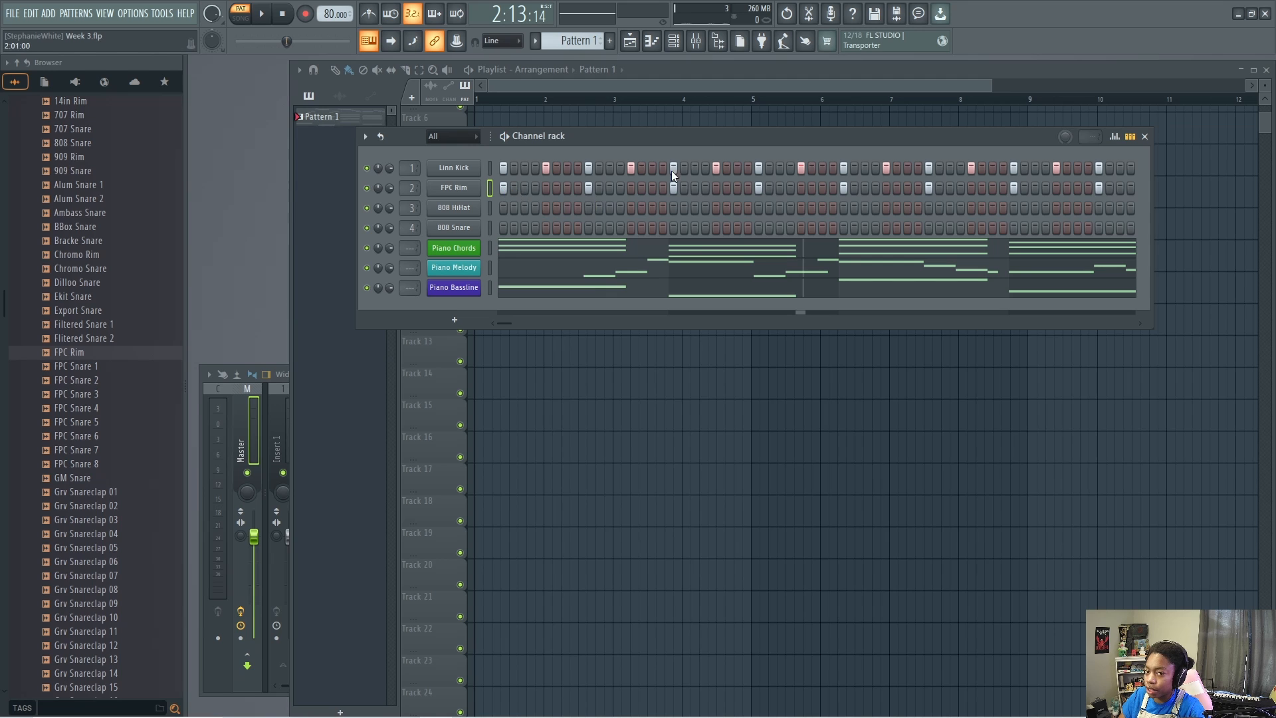
- Try rotating the FPC Rim hits one step left and rotate them back
right_click(465, 190)
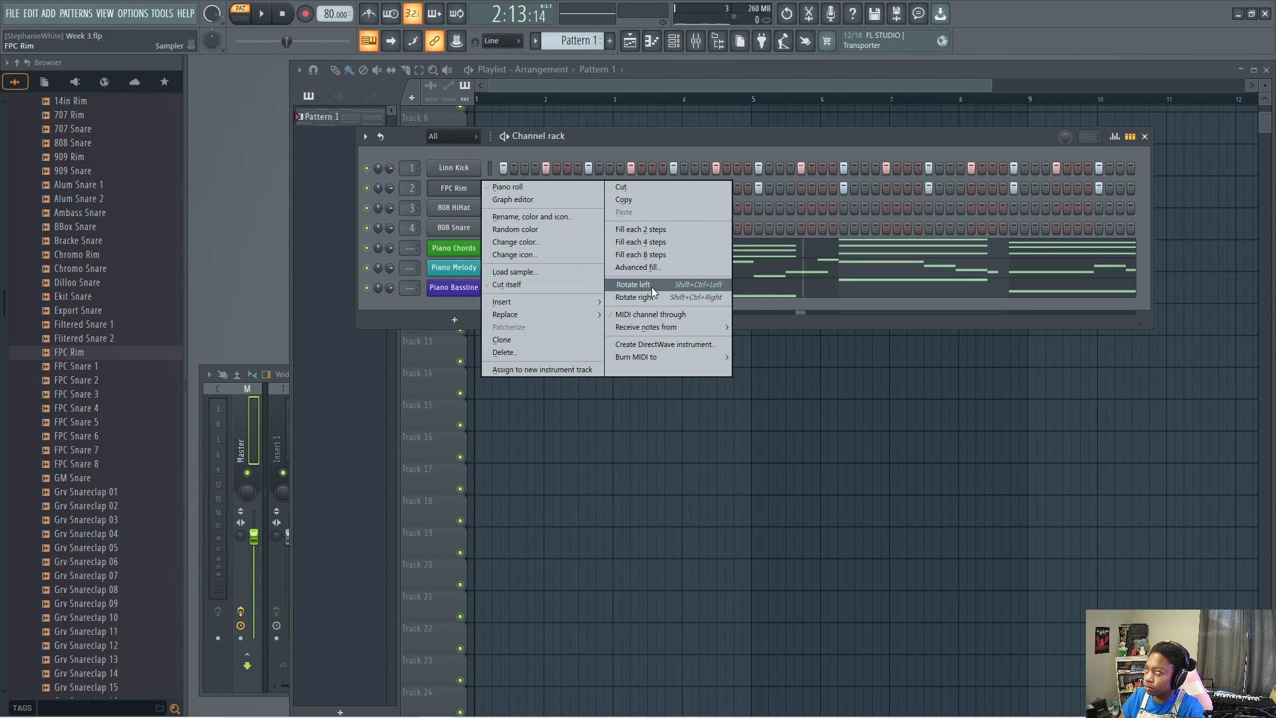
click(652, 285)
right_click(462, 192)
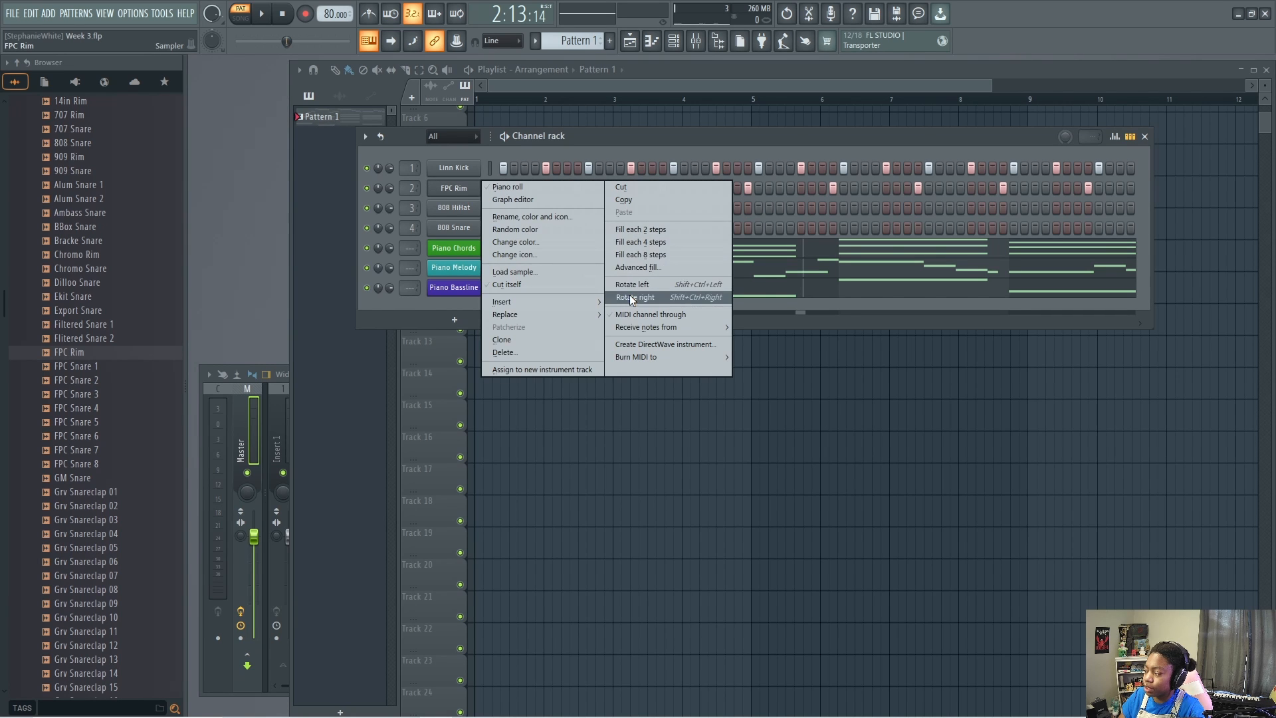
click(630, 297)
- Rotate the FPC Rim hits right by four steps so the first one falls on step 5
right_click(459, 188)
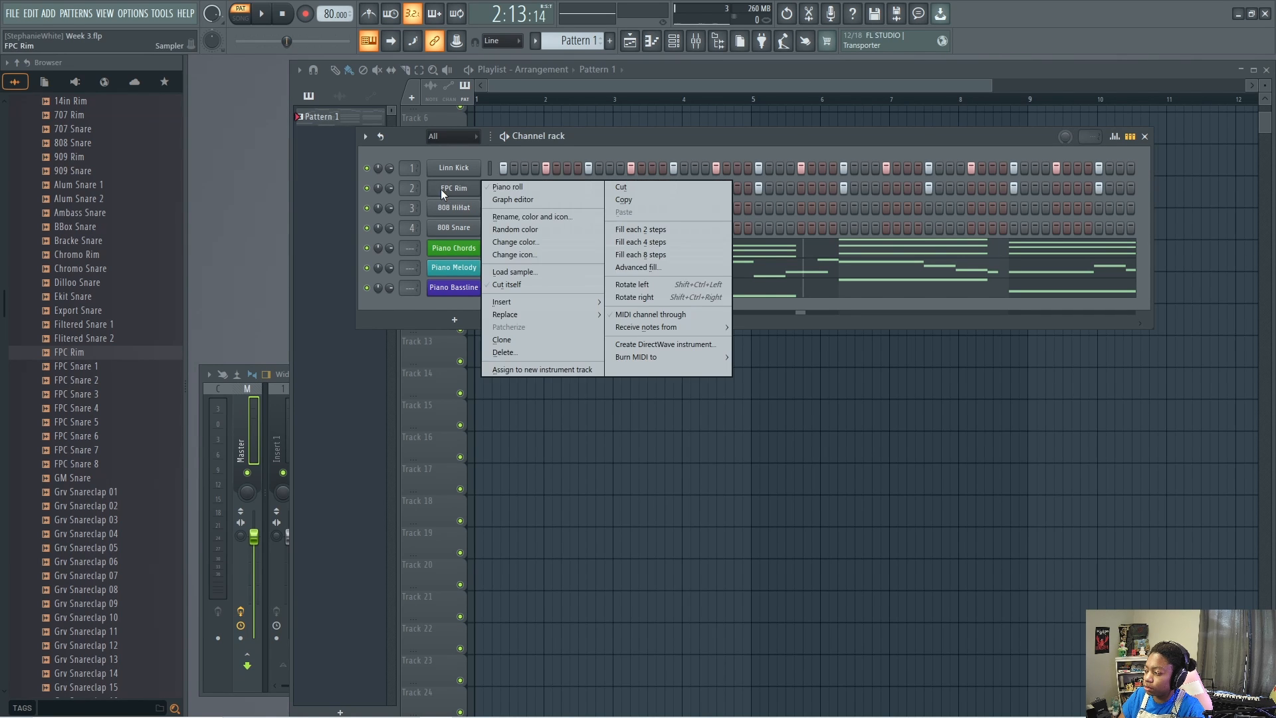
click(626, 296)
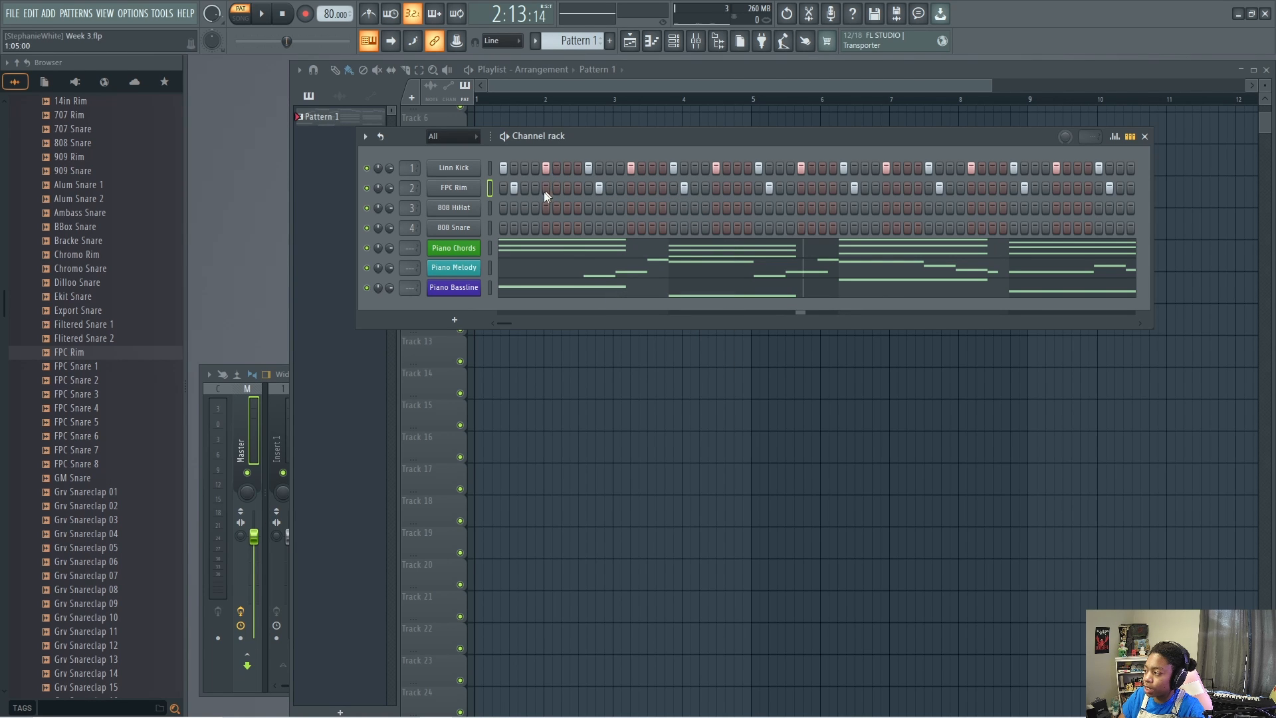
right_click(453, 191)
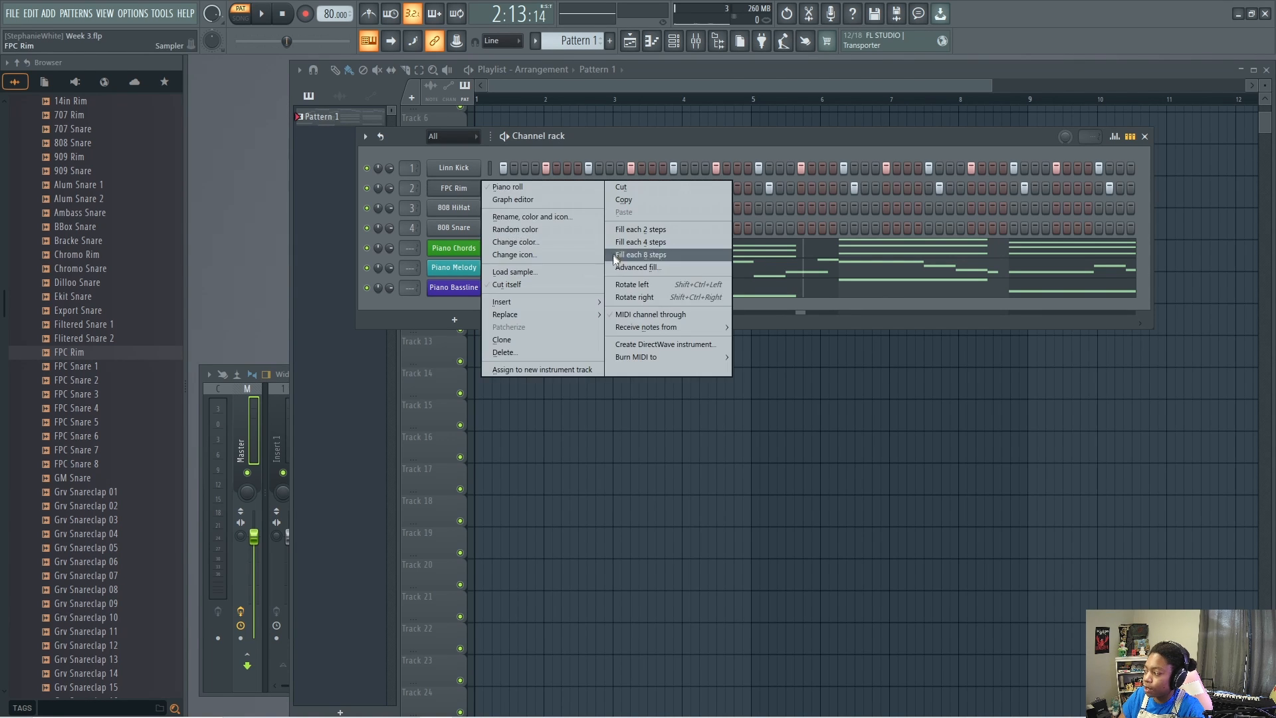
click(645, 299)
right_click(443, 187)
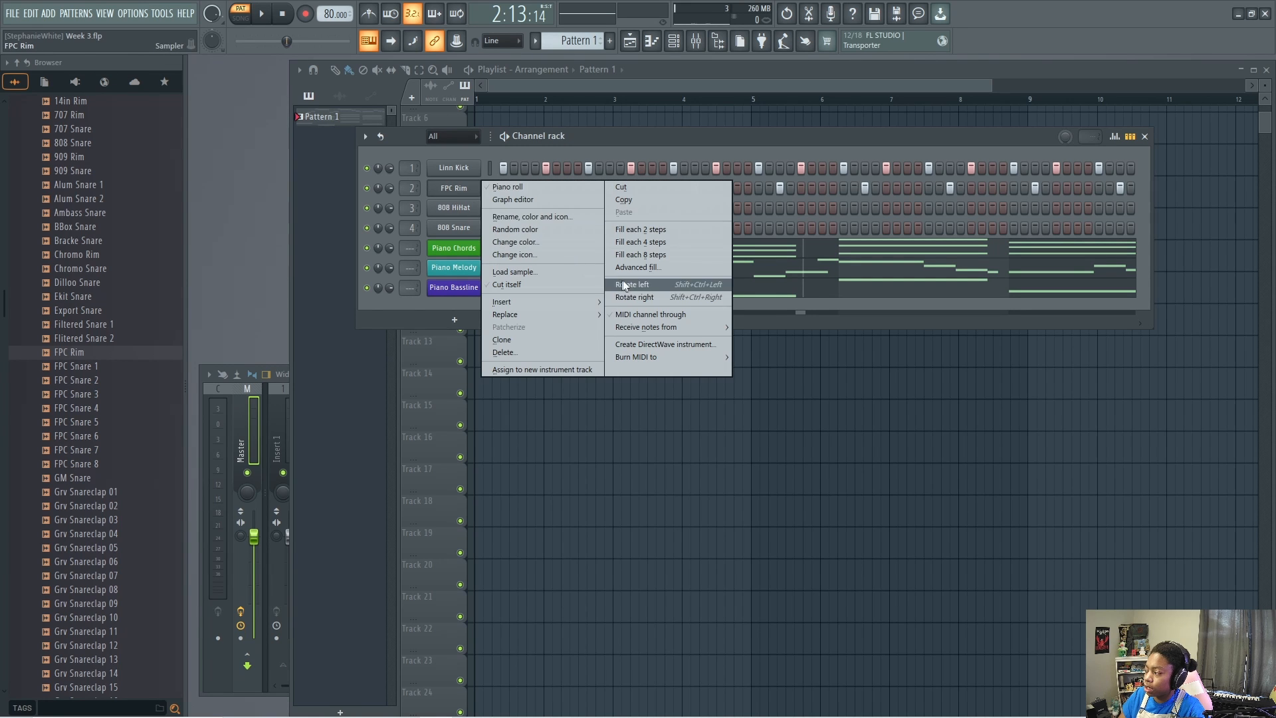
click(636, 297)
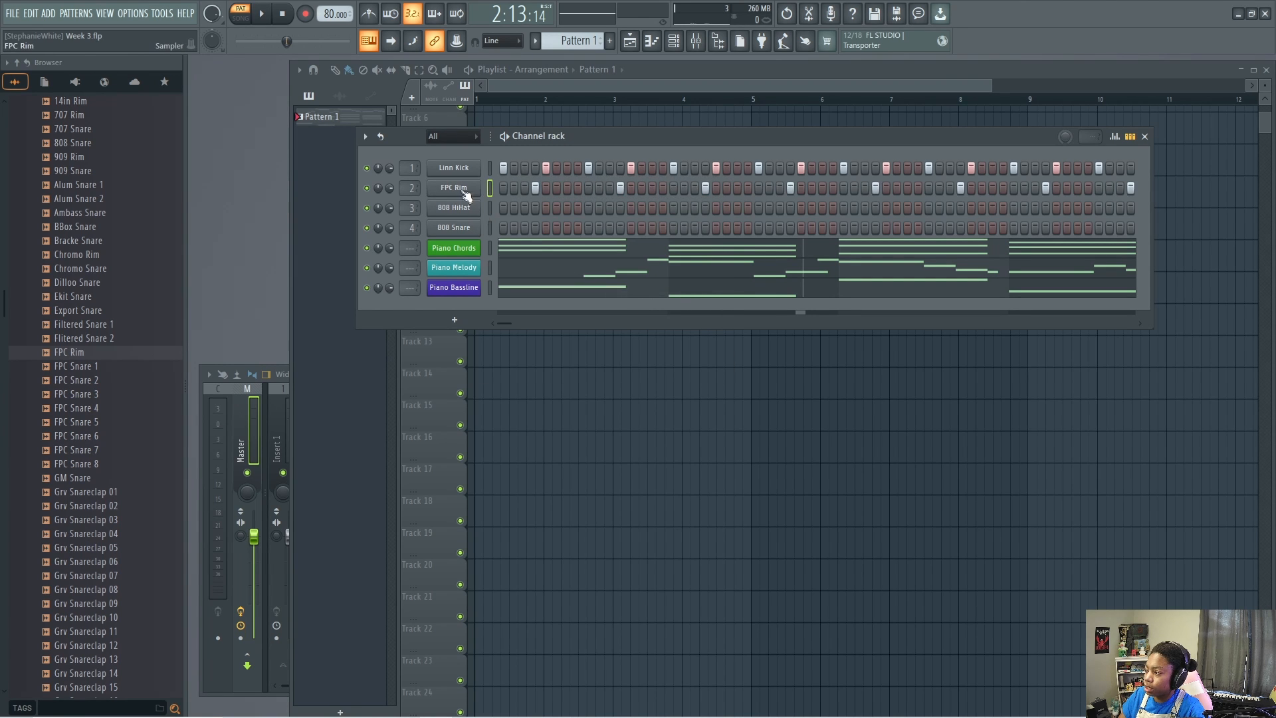
right_click(457, 192)
click(635, 297)
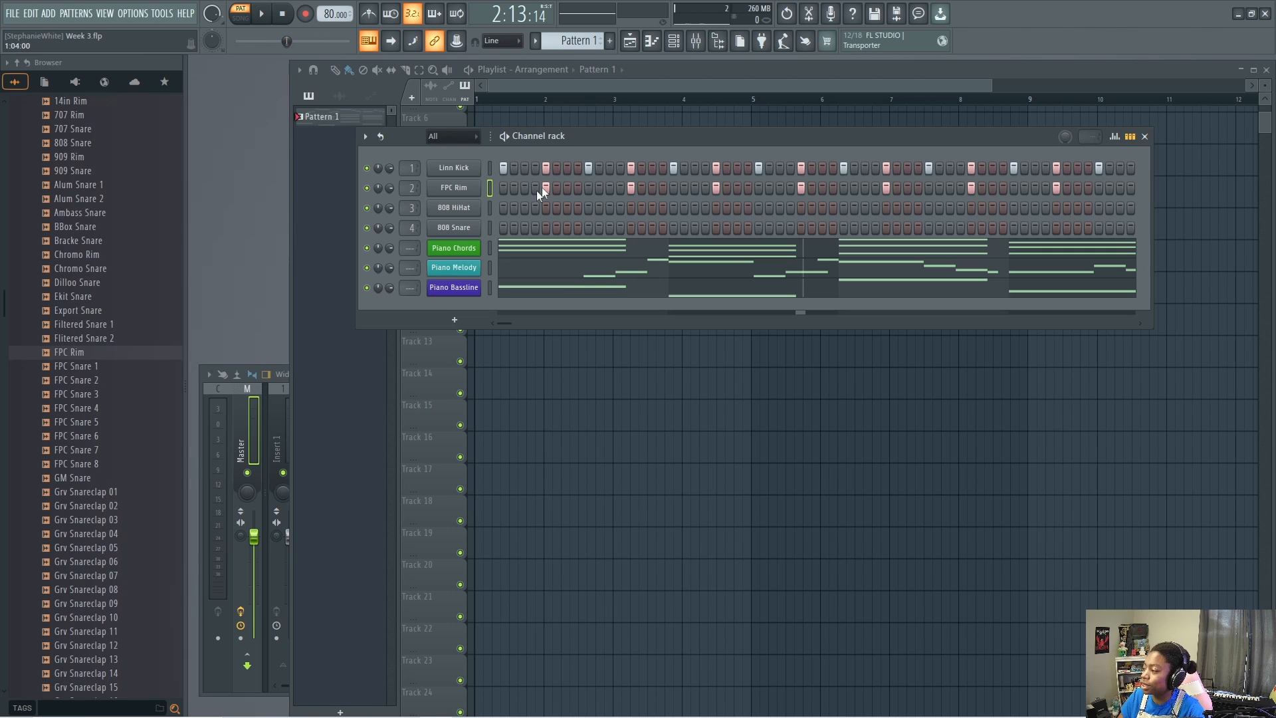
- Play the pattern, rewind to the start and listen to the kick and rim with the piano parts
click(265, 14)
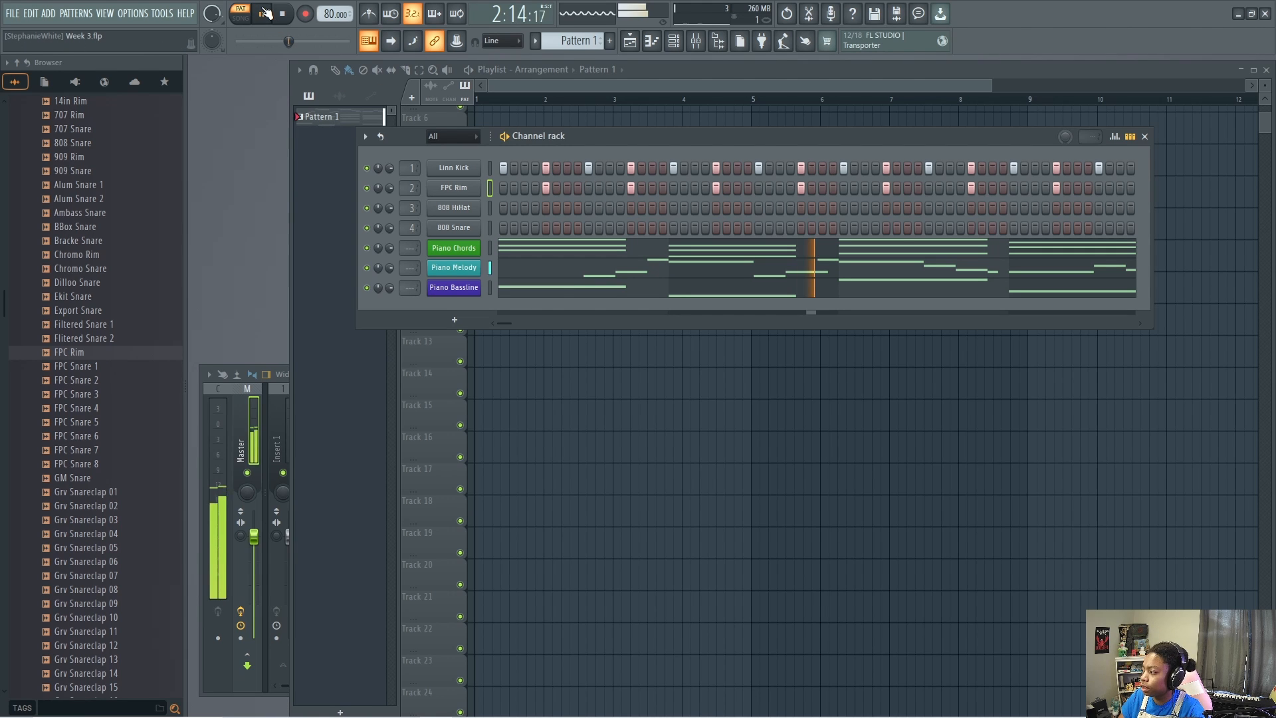
click(266, 13)
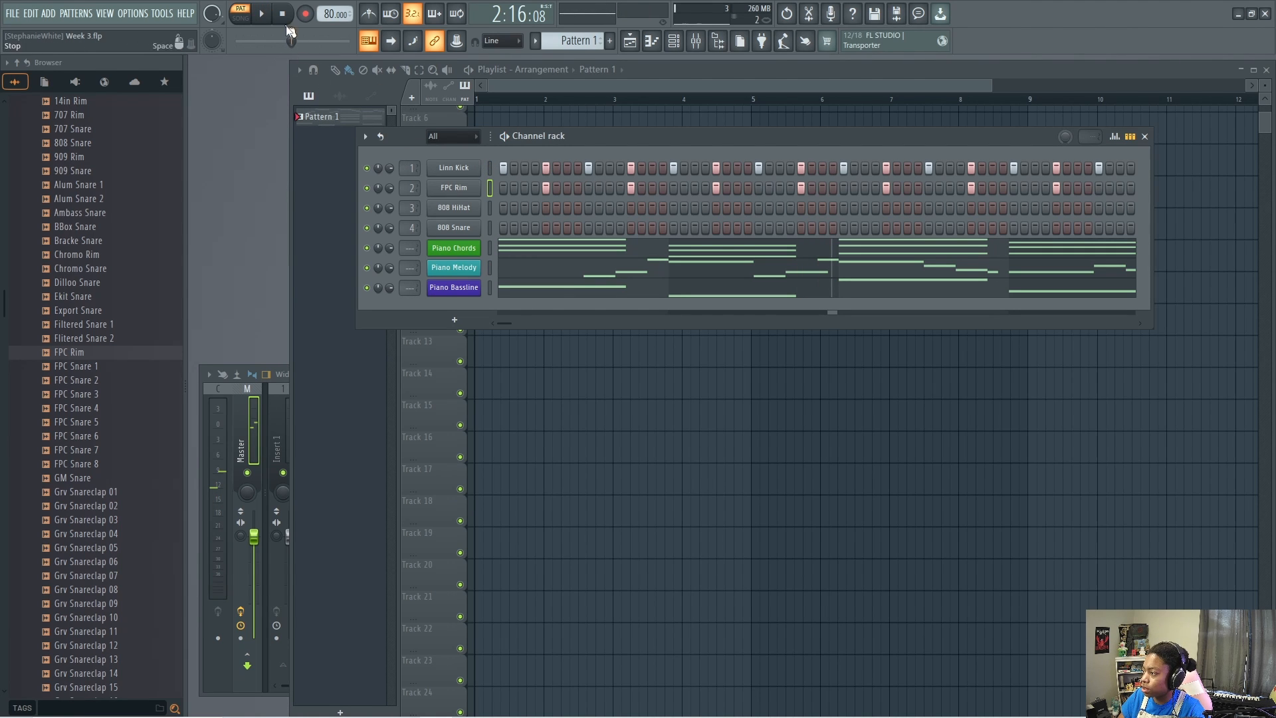
drag(291, 41, 236, 41)
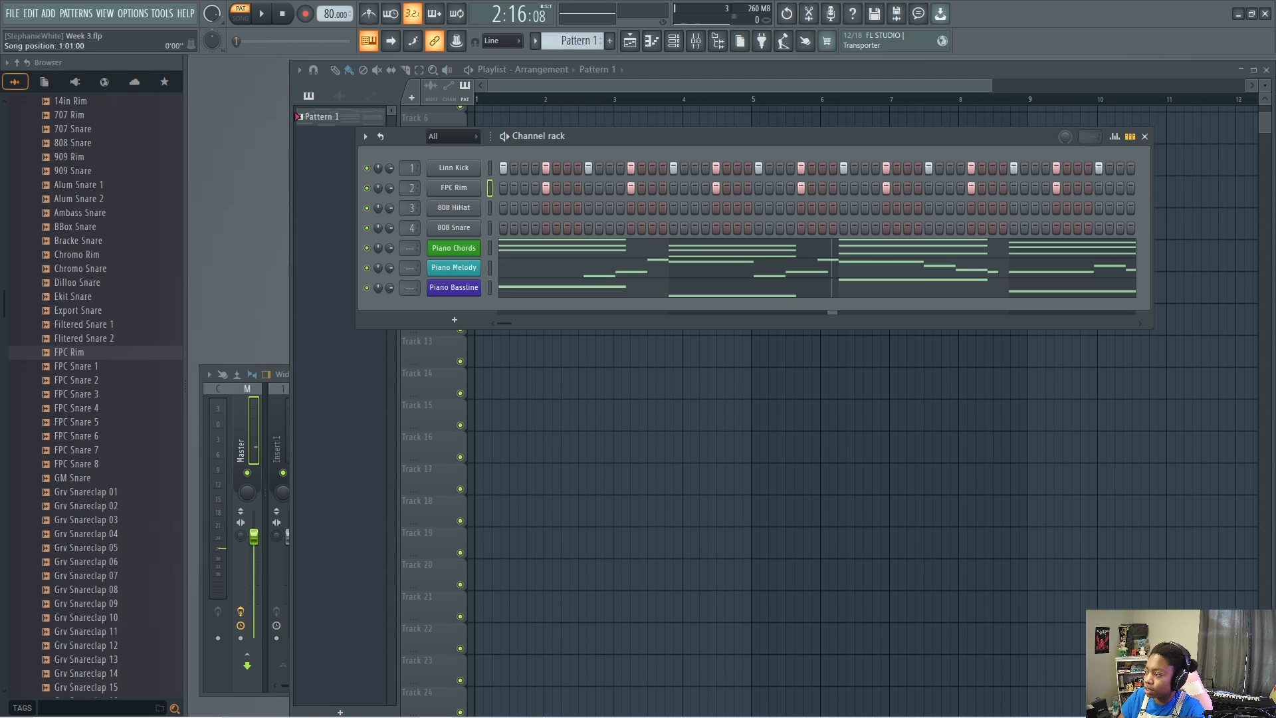
click(263, 13)
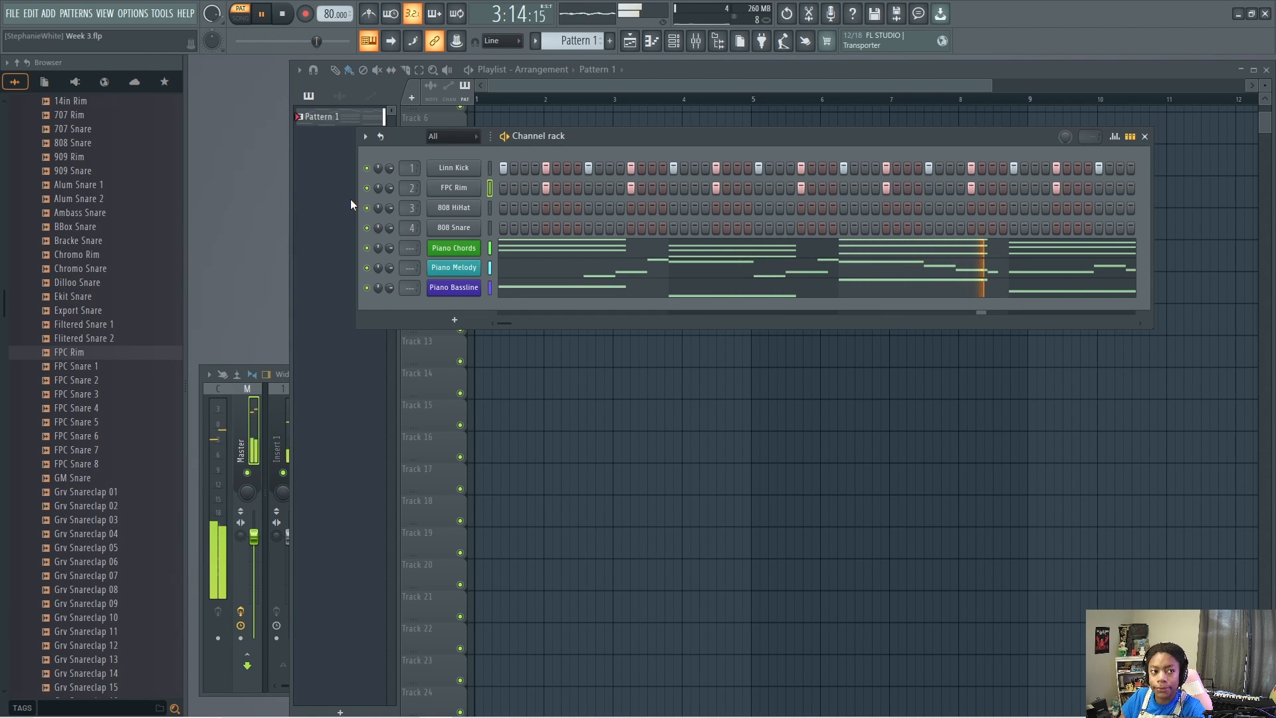
click(262, 17)
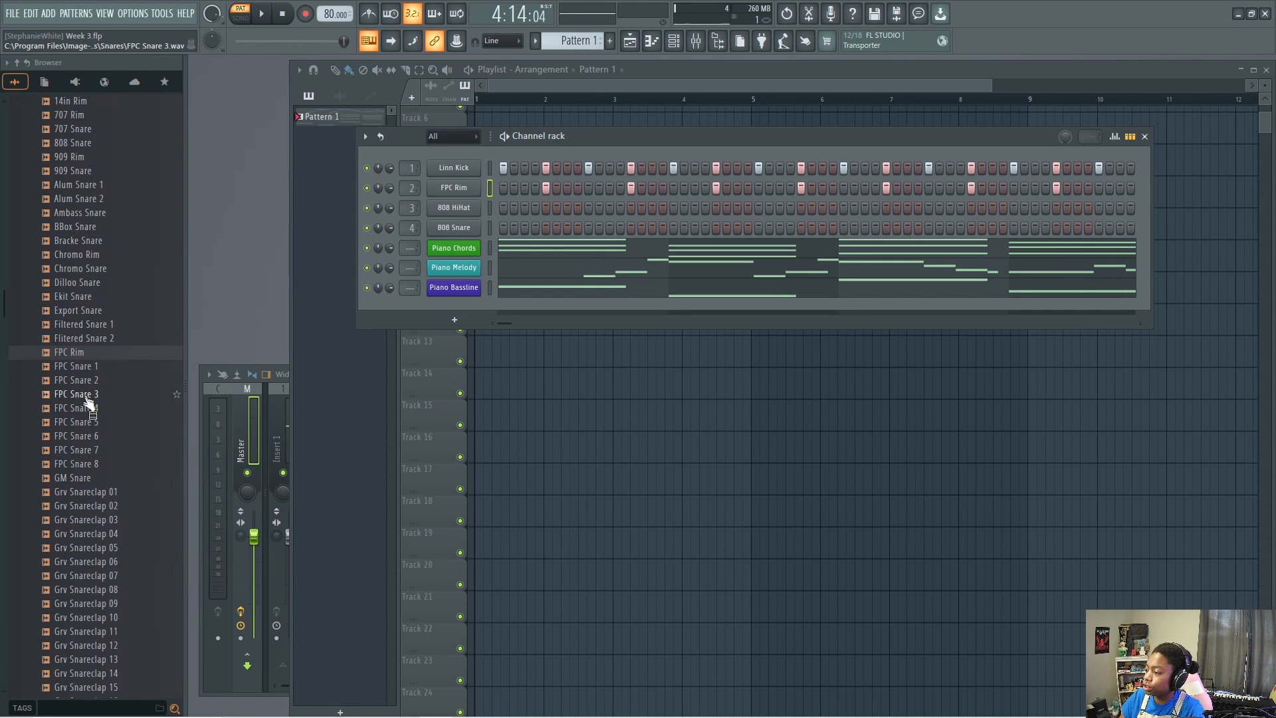
- Open the Hats folder under Drums in the browser and look through its samples
scroll(89, 400, up, 10)
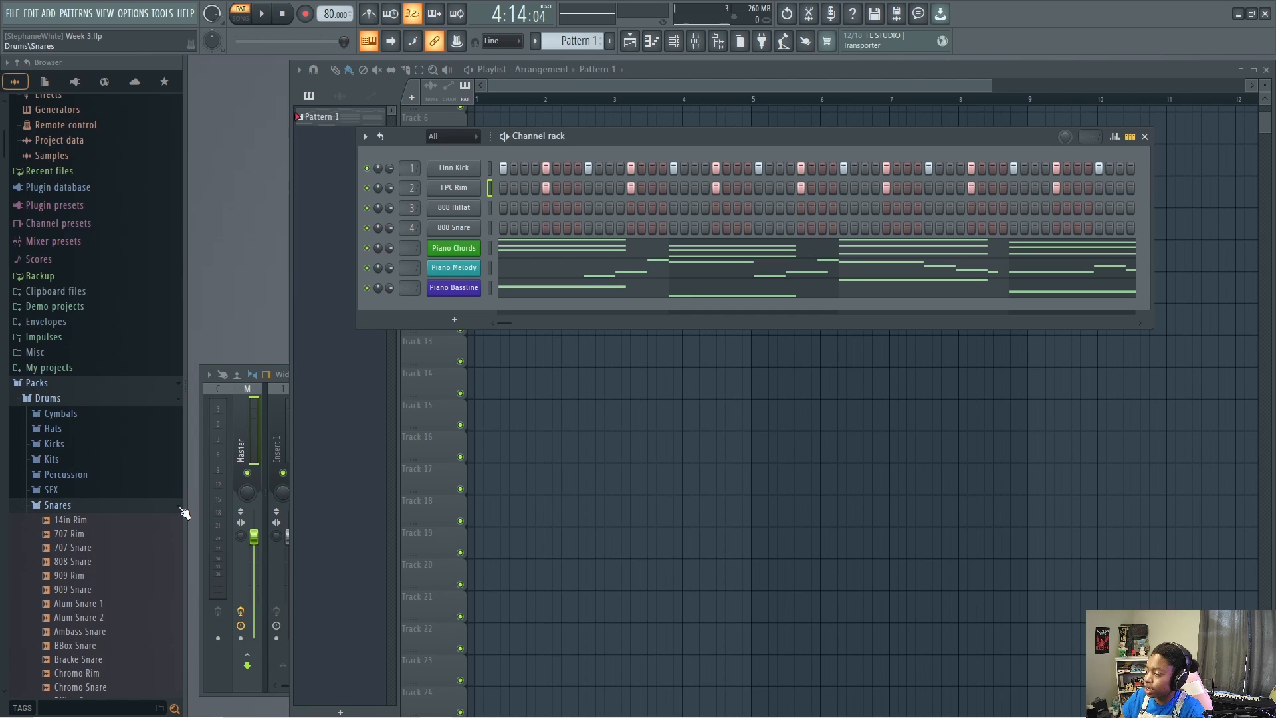
click(55, 430)
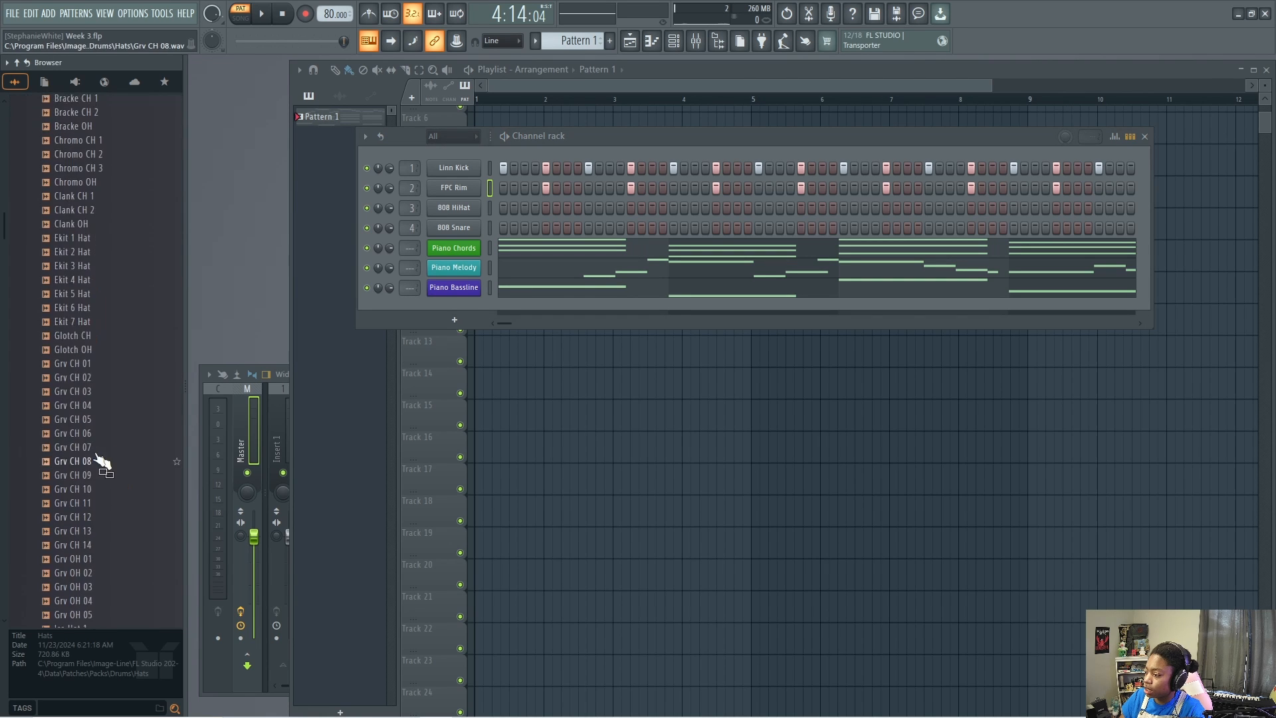
scroll(112, 422, up, 1)
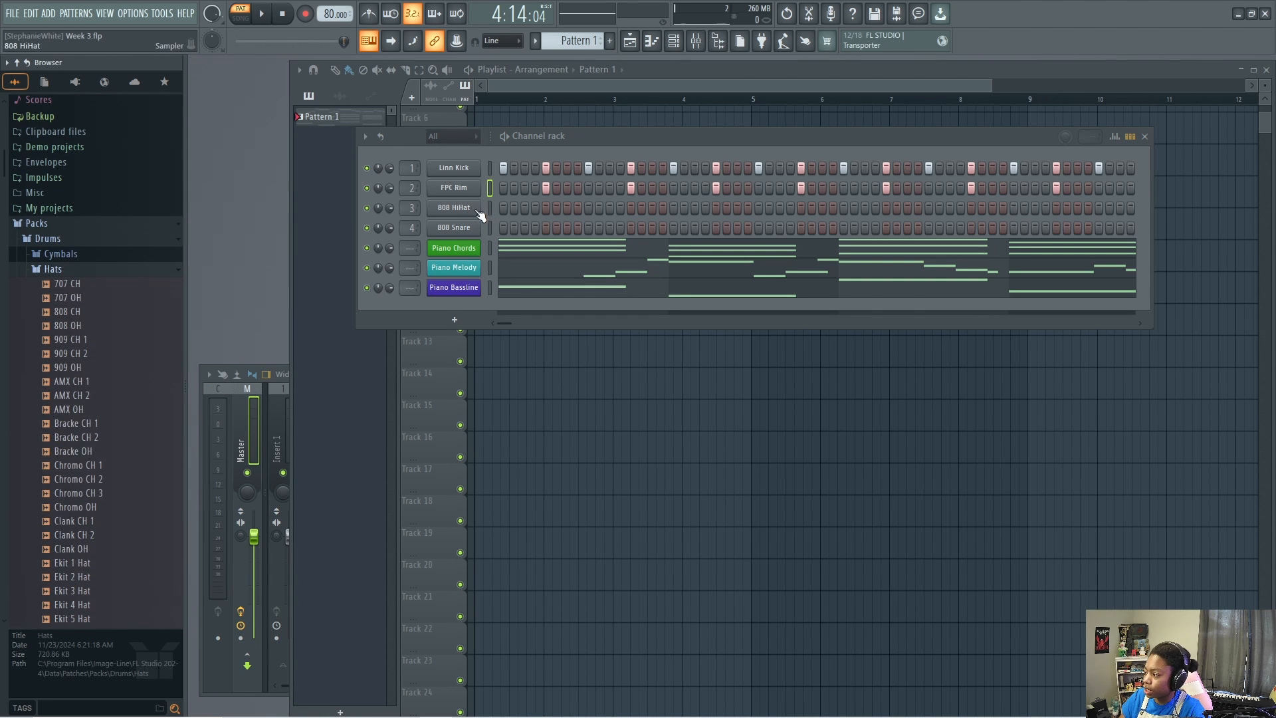
- Preview the 808 HiHat channel and fill it on each 2 steps
click(489, 209)
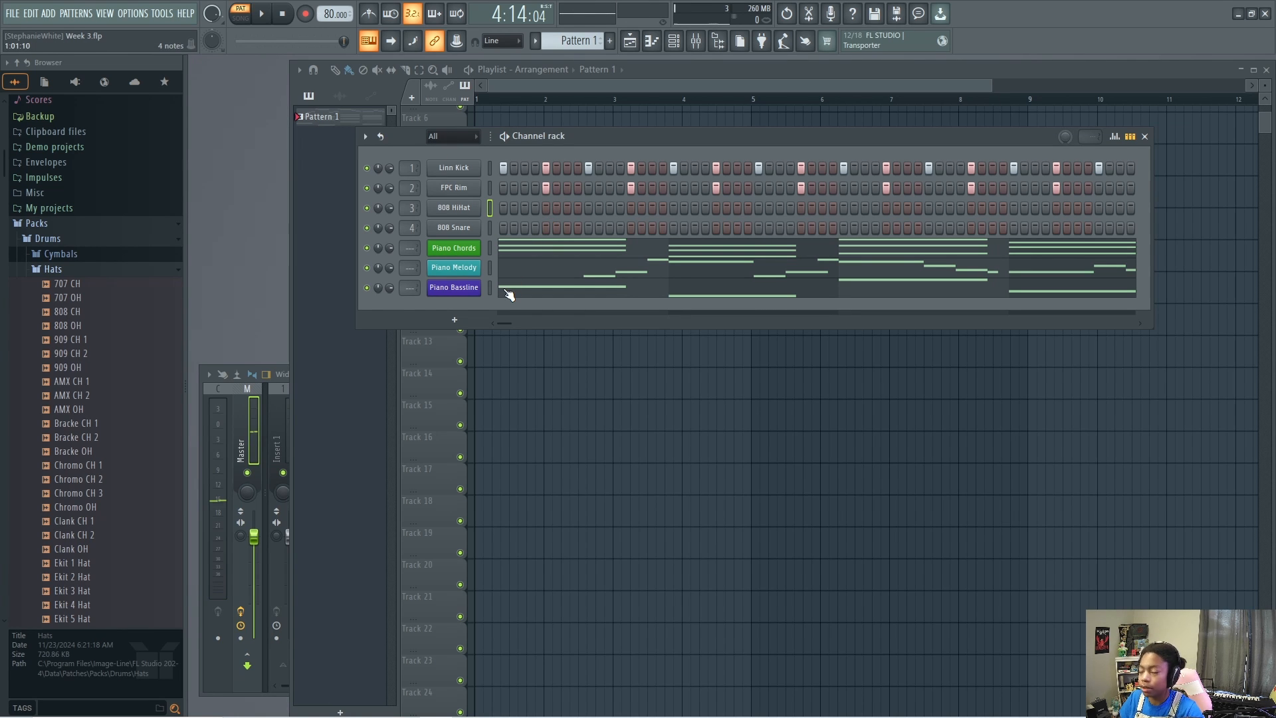
right_click(490, 206)
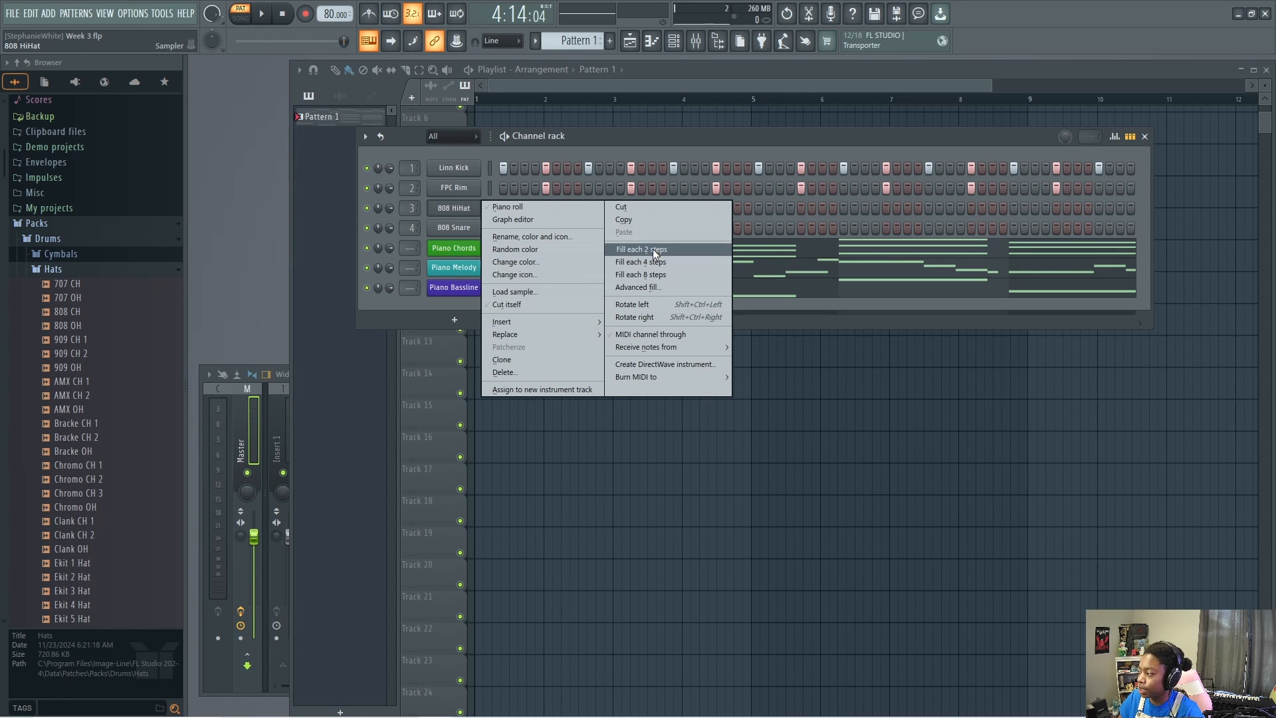
click(652, 249)
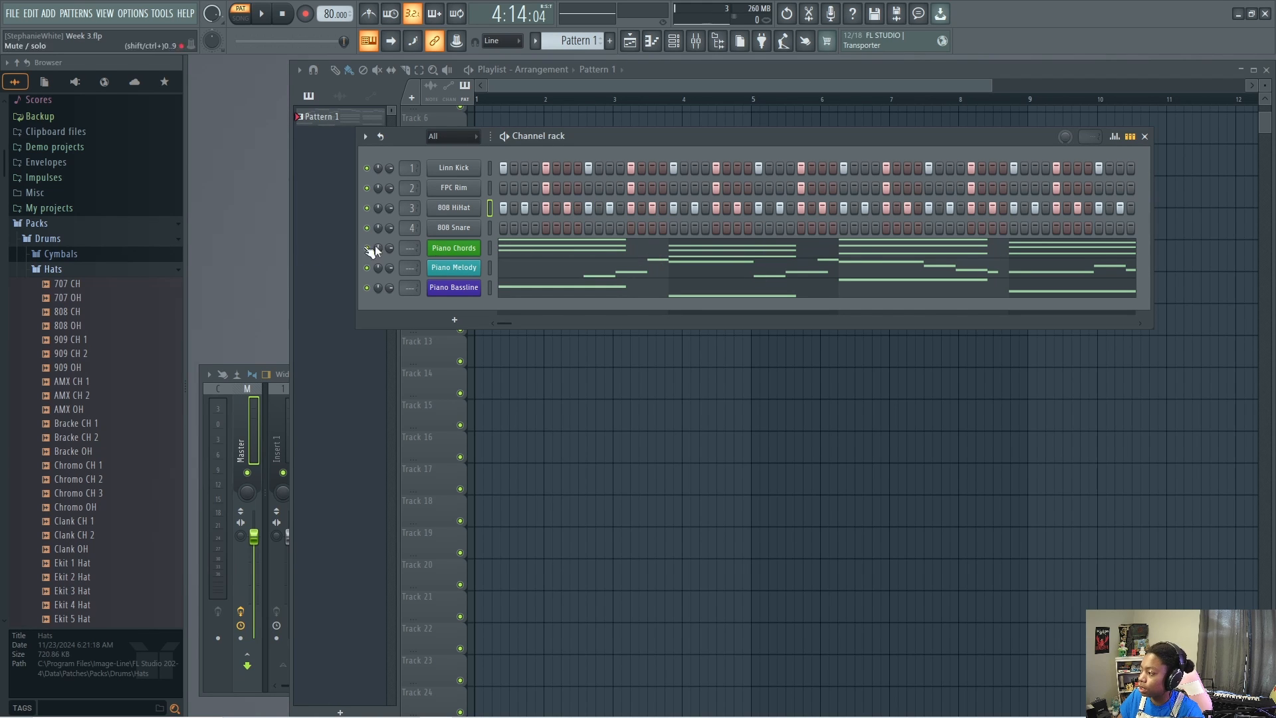
- Delete the unused 808 Snare channel and play the pattern to check the full beat
right_click(465, 229)
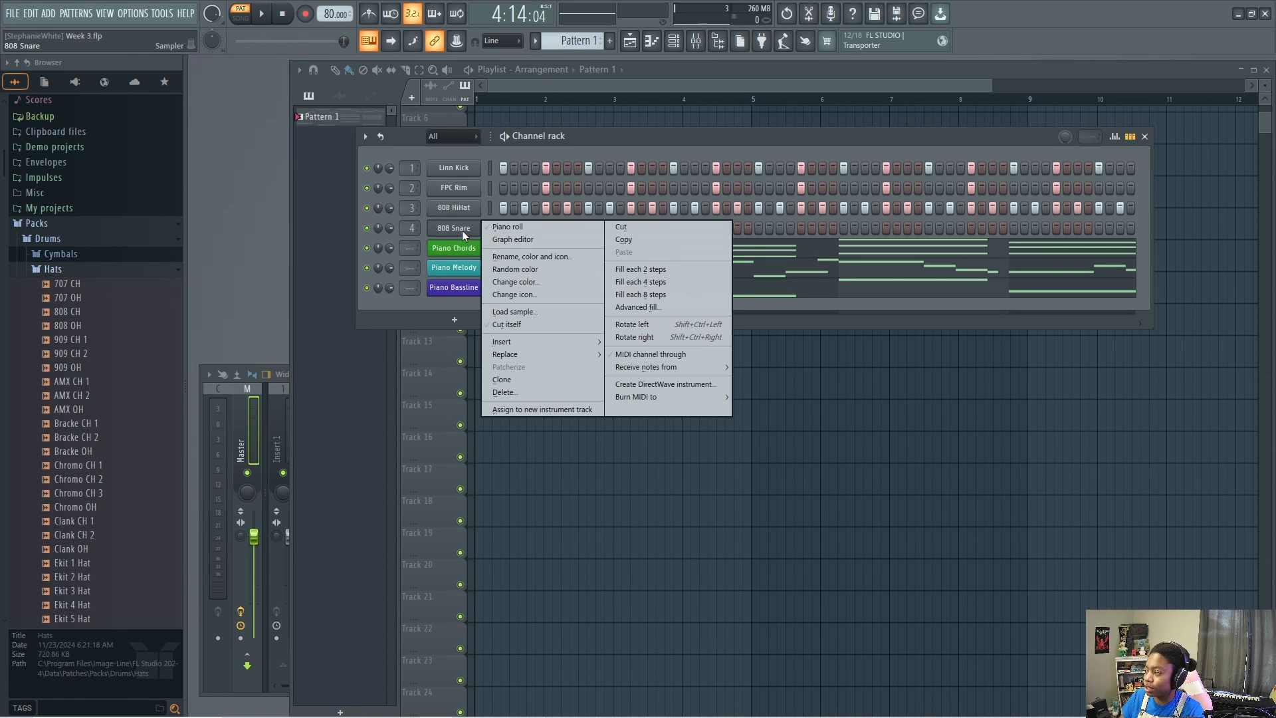
click(506, 392)
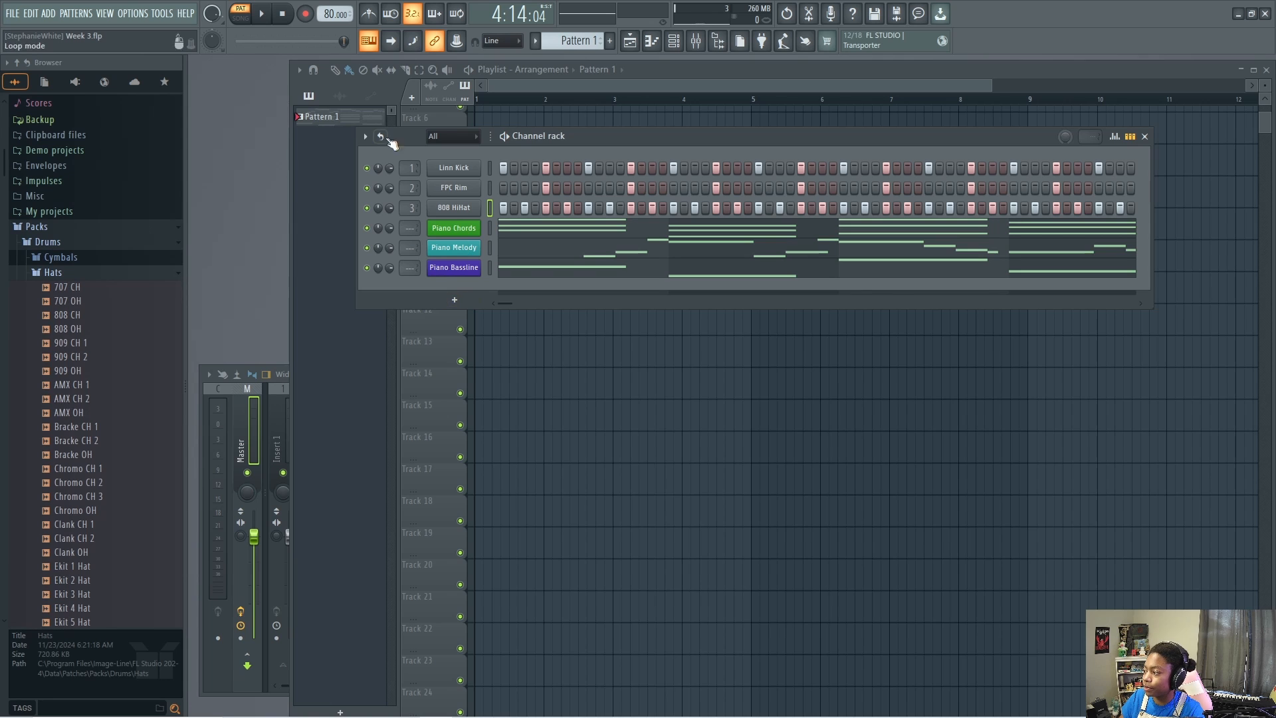
click(273, 16)
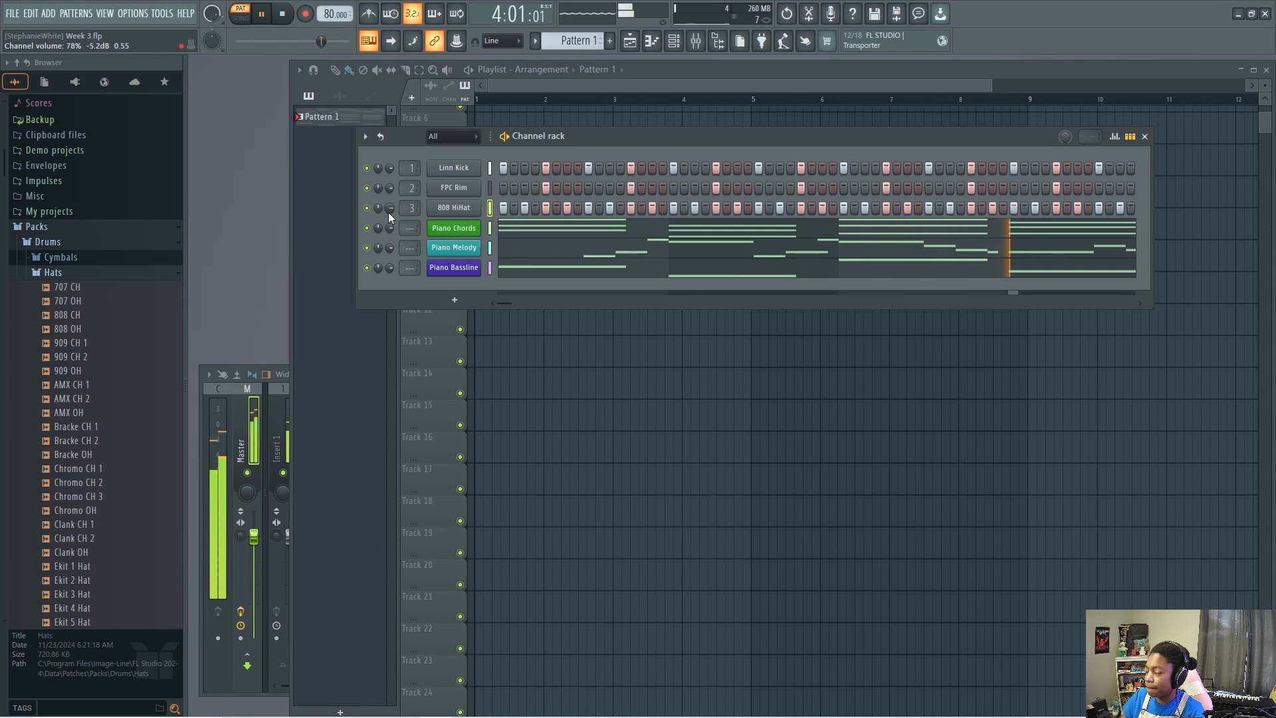
click(262, 14)
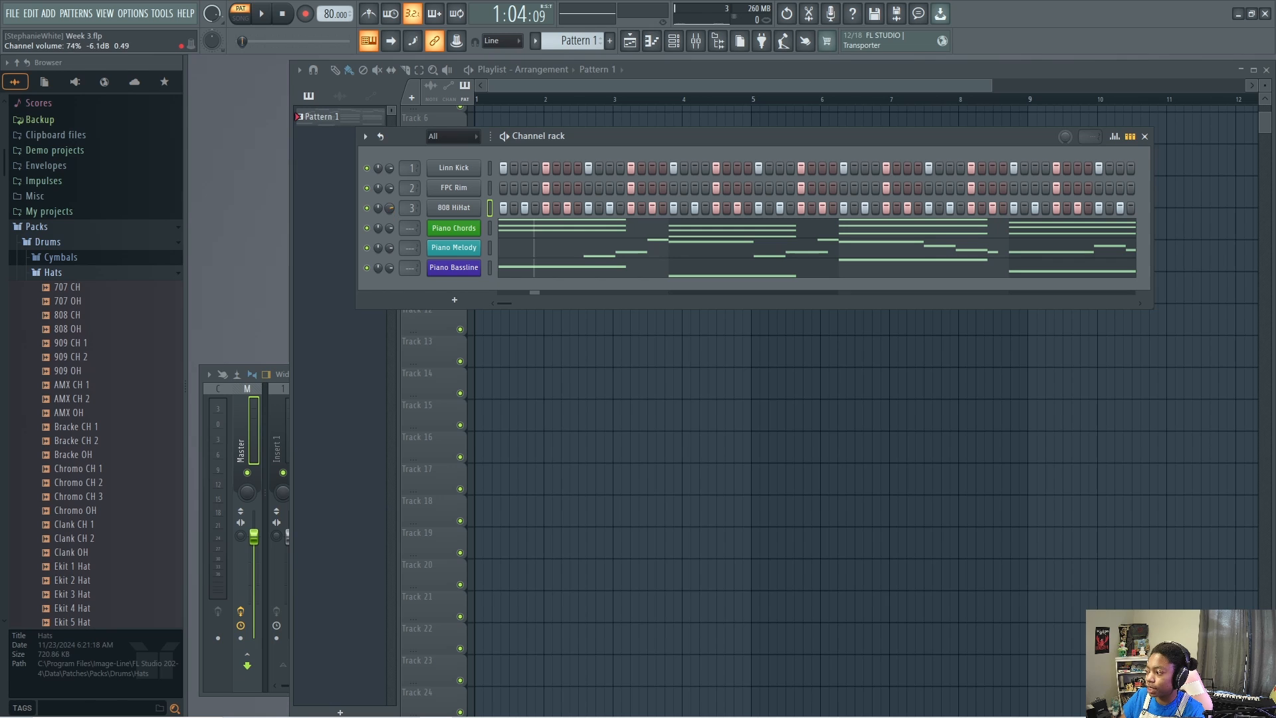
- Adjust the 808 HiHat channel's volume and play the pattern to hear the balance
mouse_move(390, 208)
mouse_down()
mouse_move(390, 231)
mouse_move(389, 205)
mouse_up()
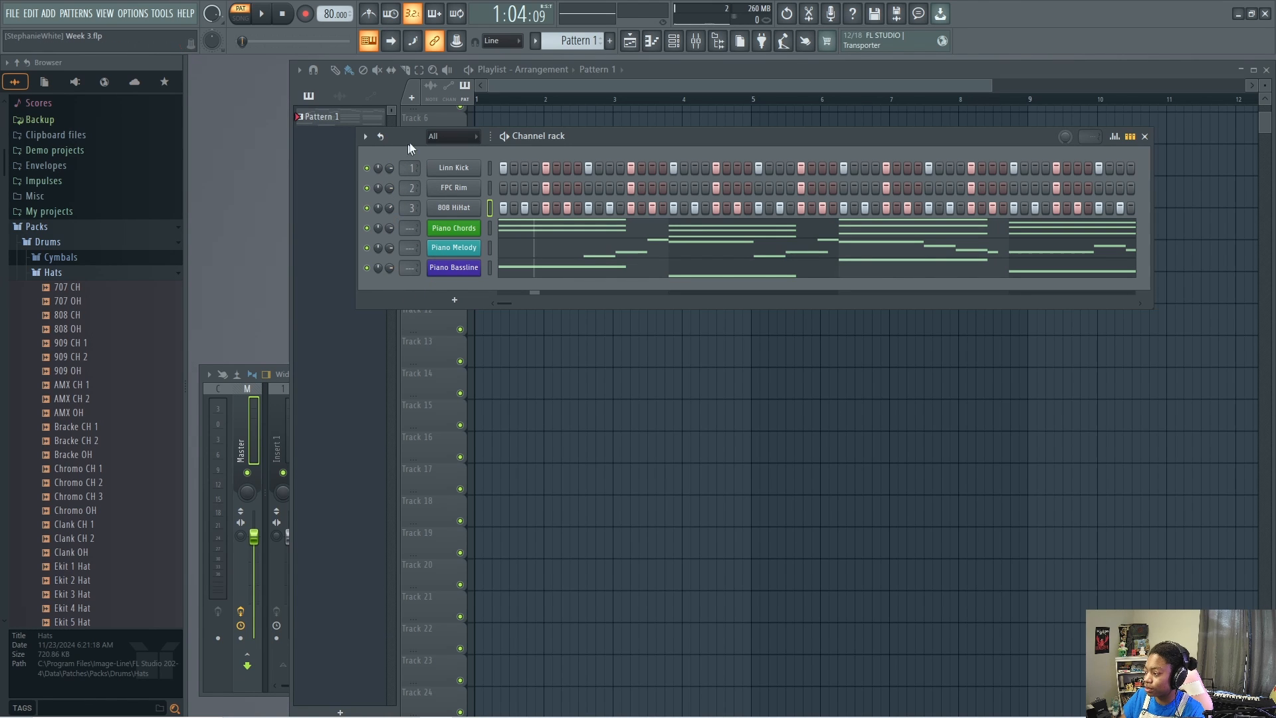
key(space)
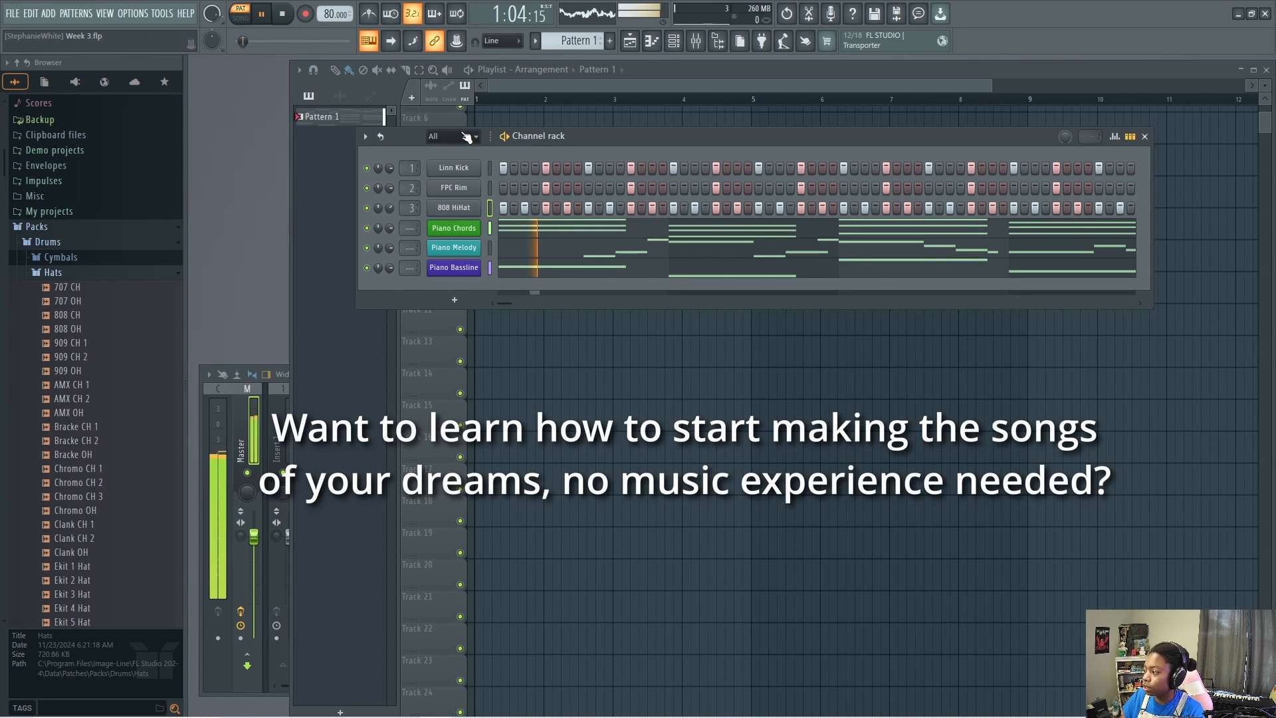